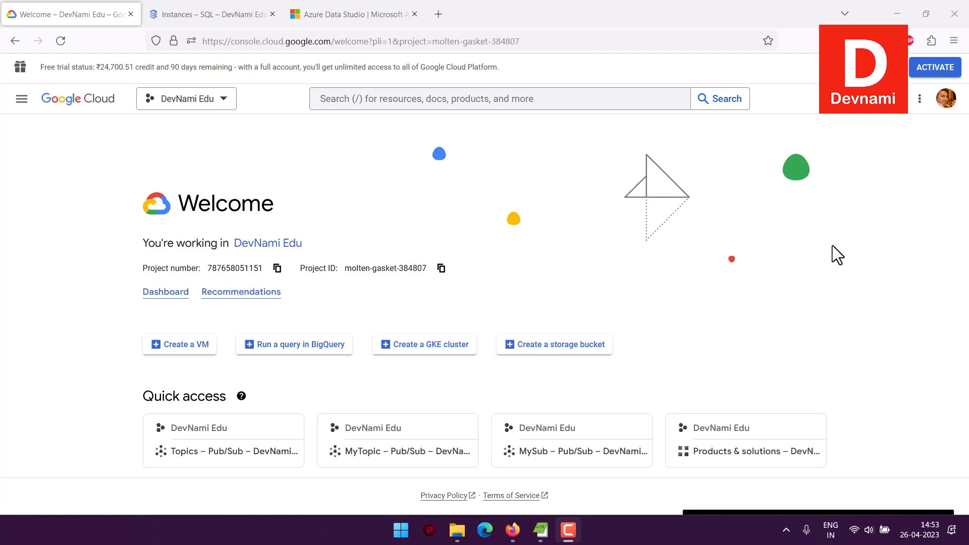
Step: View the Azure Data Studio product page, and find and launch the installed Azure Data Studio app
click(332, 15)
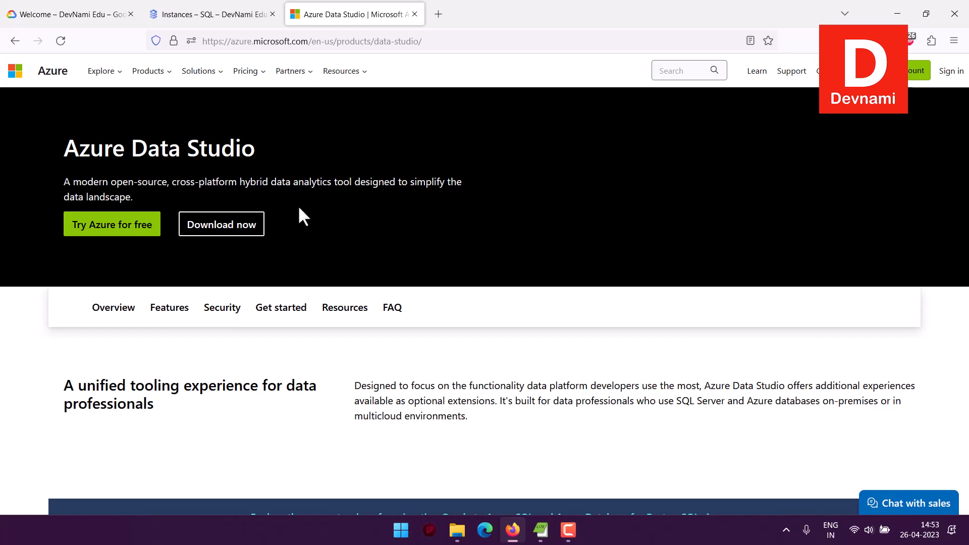
click(401, 530)
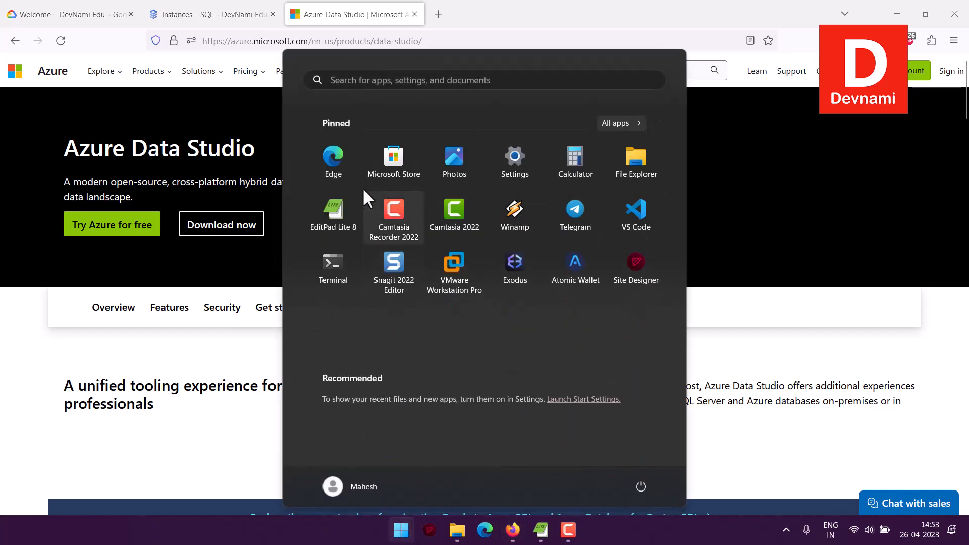
click(354, 84)
text(az)
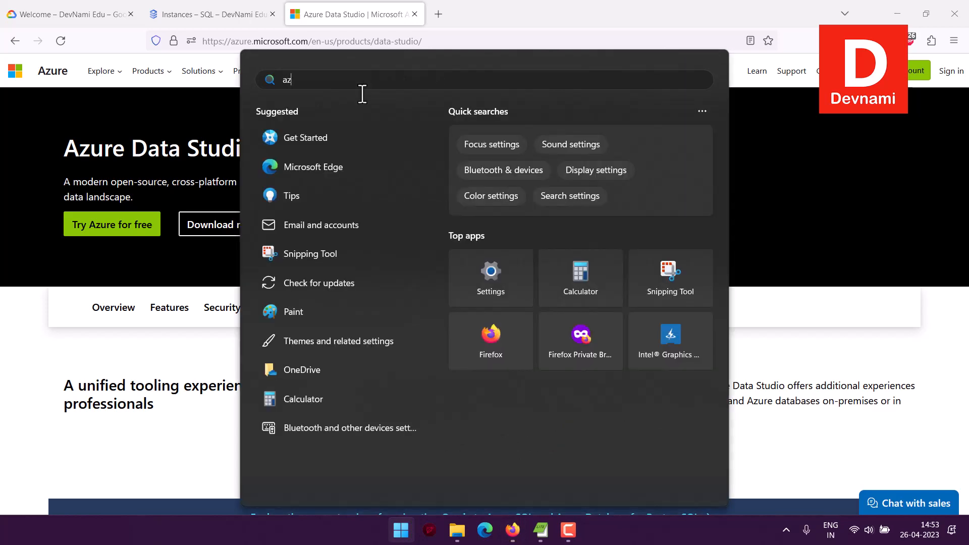
text(ure)
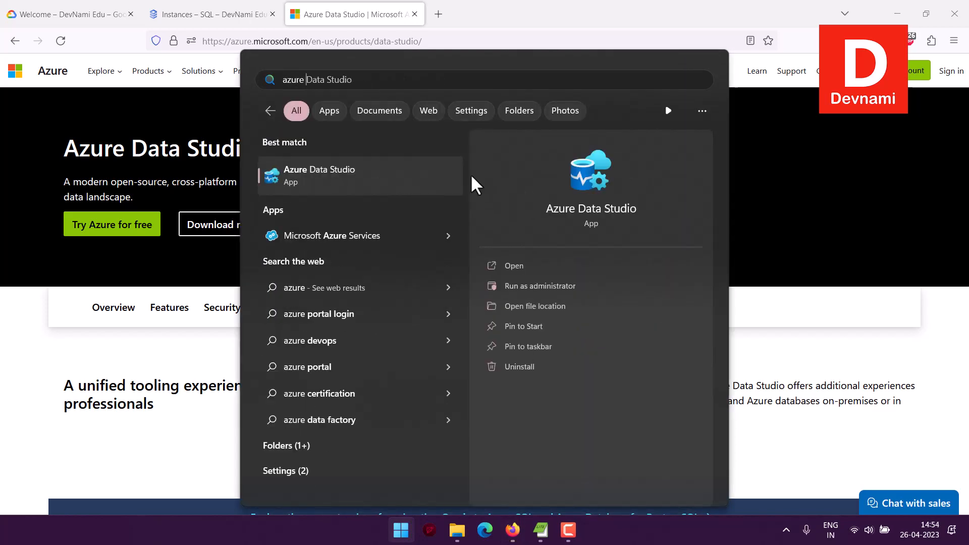
click(517, 267)
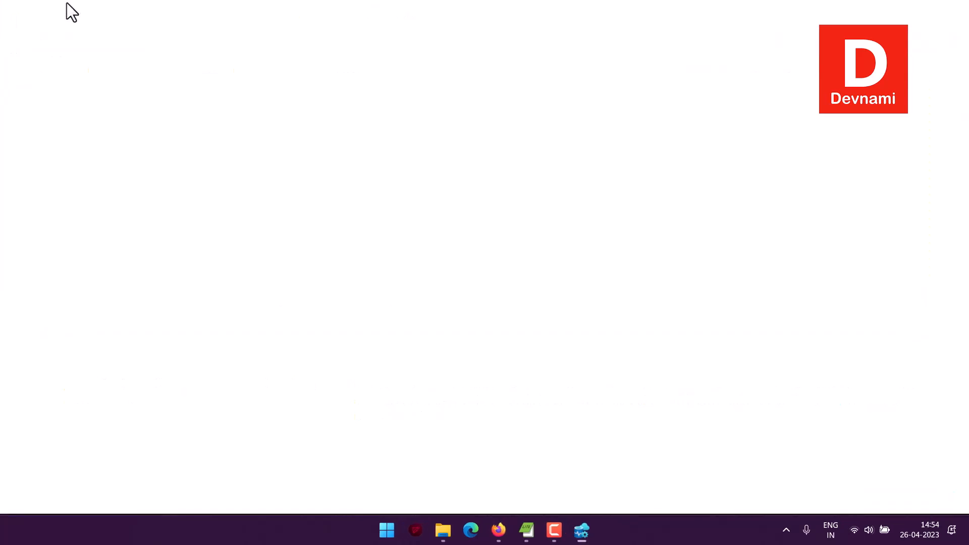
Step: Switch to Firefox and open the full Google Cloud product list from the Welcome page in a separate browser tab
click(500, 532)
click(95, 12)
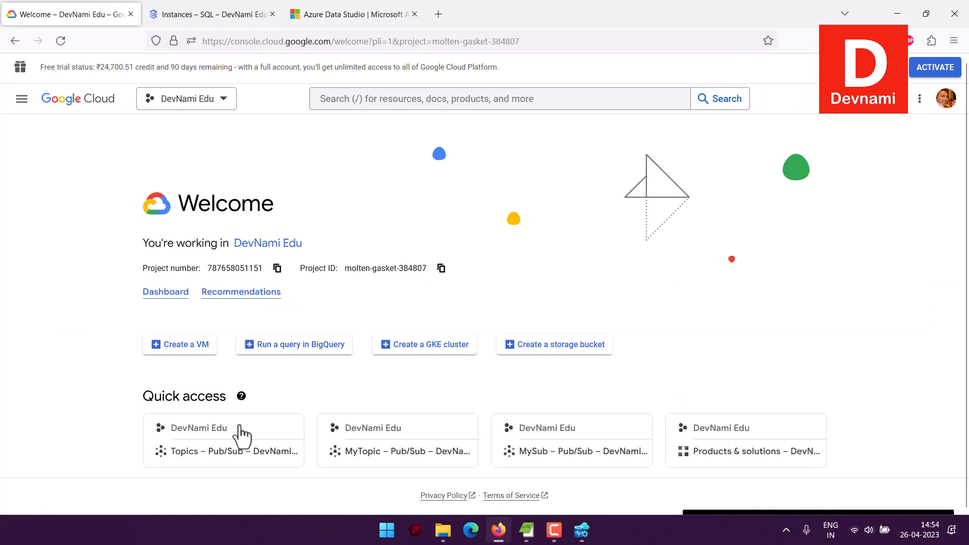
click(581, 541)
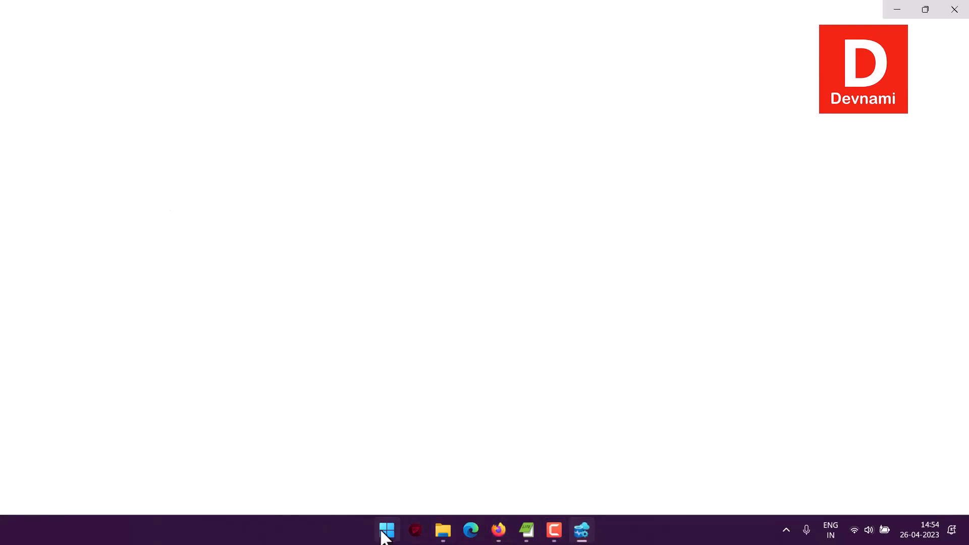
click(501, 531)
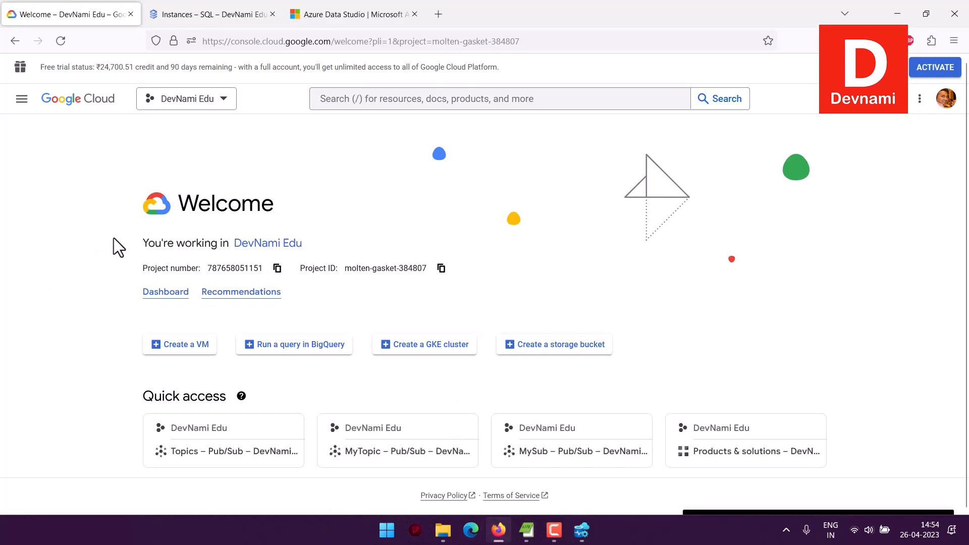
scroll(114, 237, down, 3)
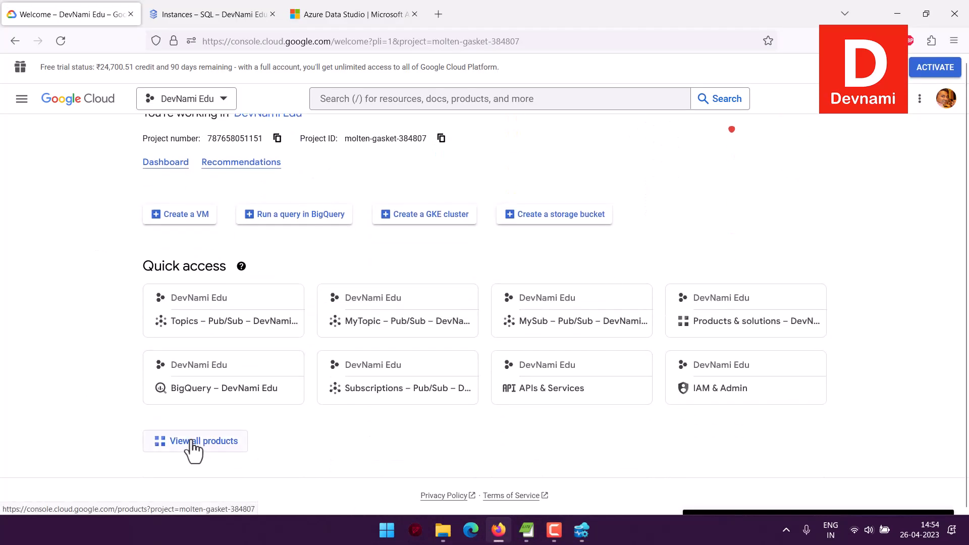
right_click(192, 442)
click(220, 249)
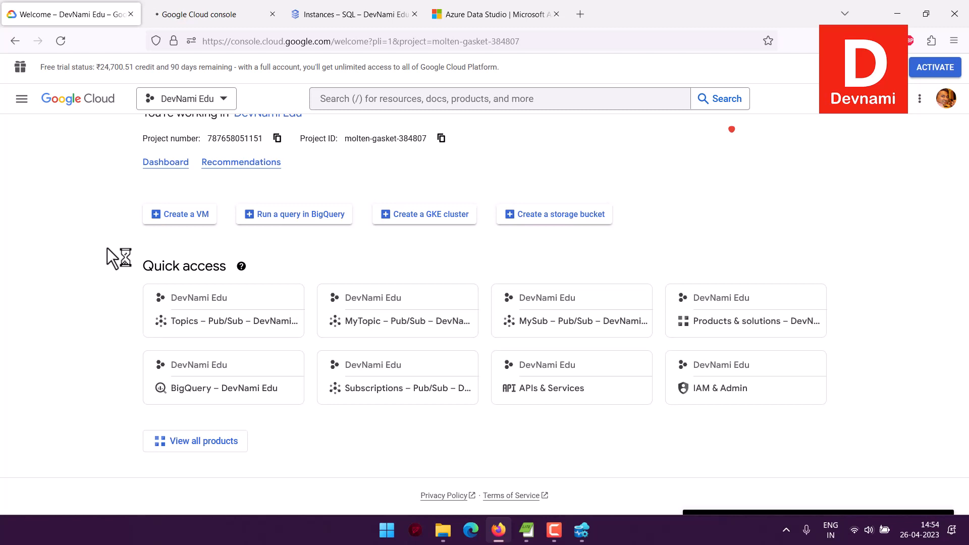
click(184, 16)
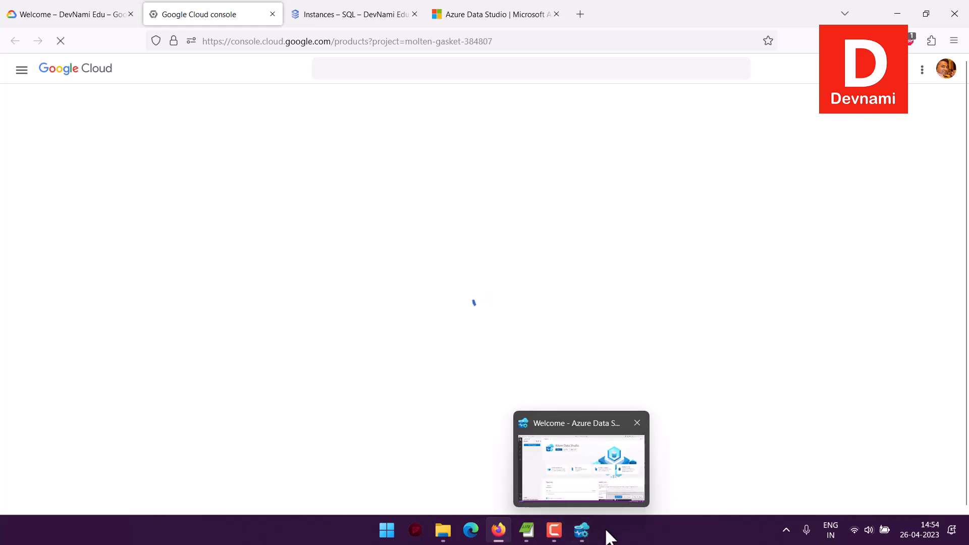
Step: Switch to Azure Data Studio and dismiss the preview features and feedback survey notifications
click(588, 535)
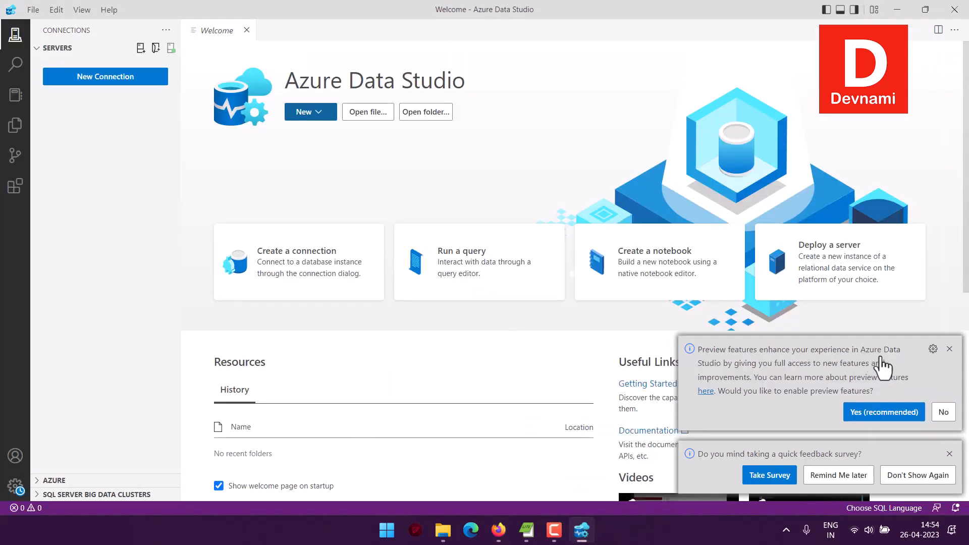
click(949, 349)
click(950, 454)
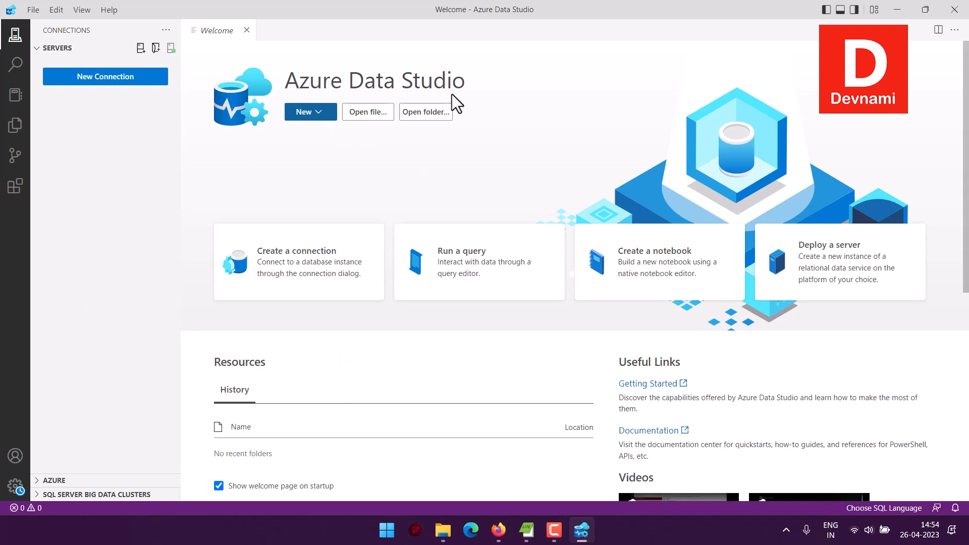
Step: Examine the database connection types offered for a new connection and close the connection form without connecting
click(117, 79)
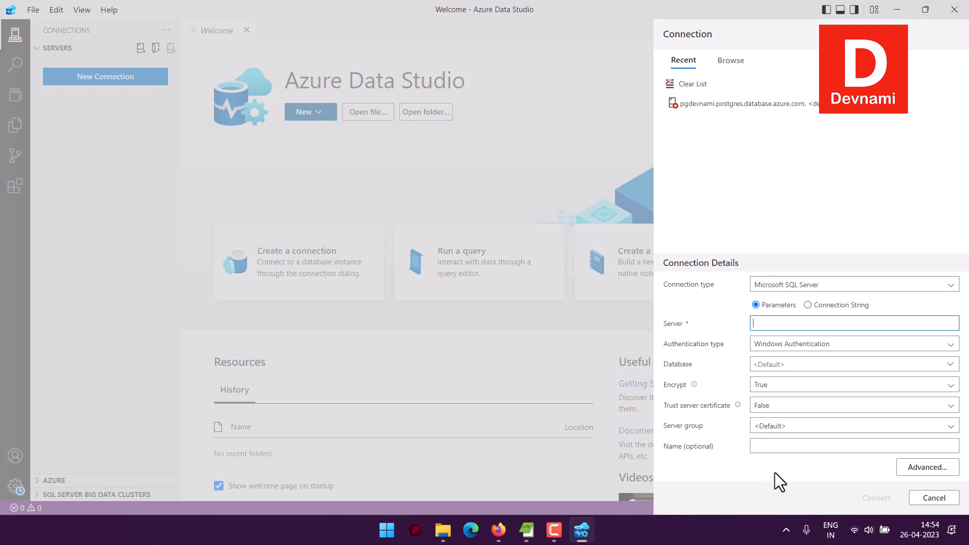
key(F9)
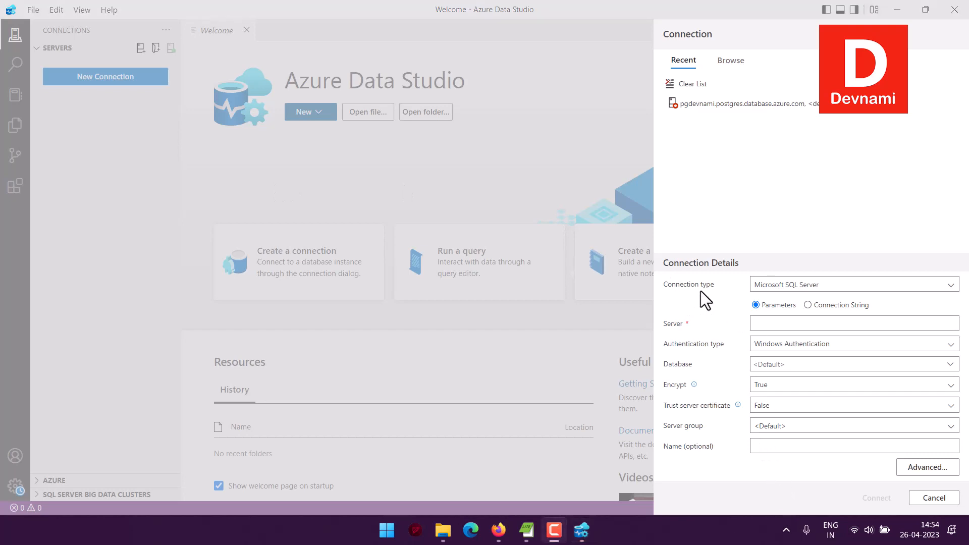
click(800, 286)
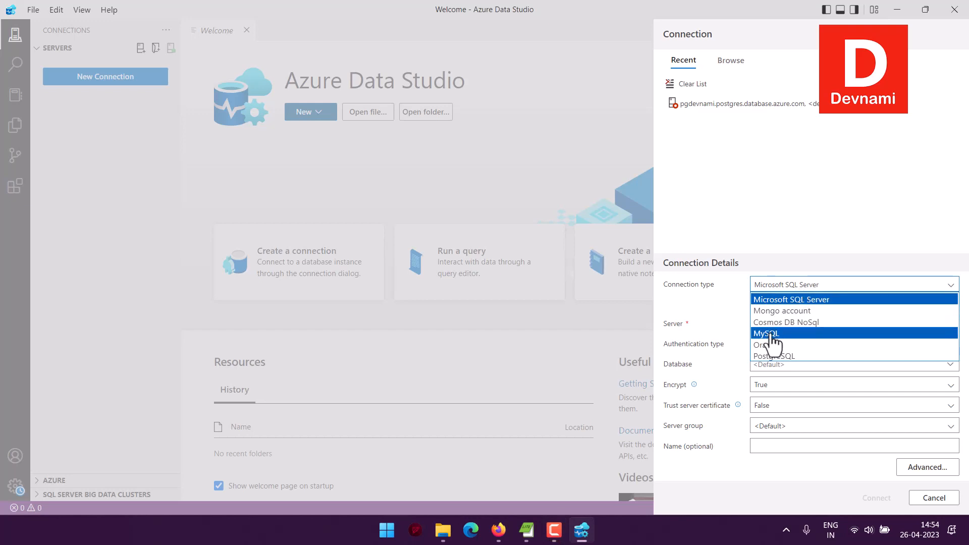
click(754, 285)
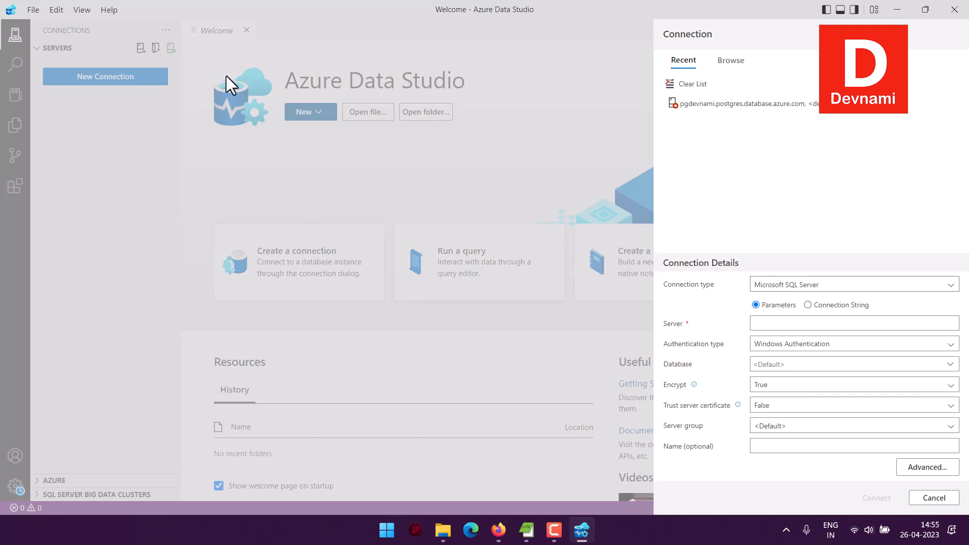
click(934, 499)
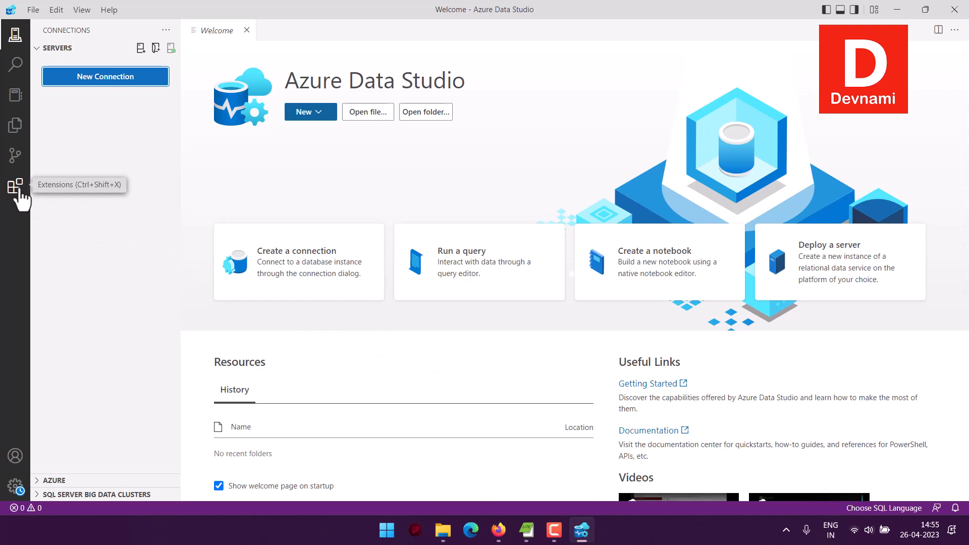
Step: Examine the details of the installed MySQL extension and hide the extensions list
key(ctrl+shift+x)
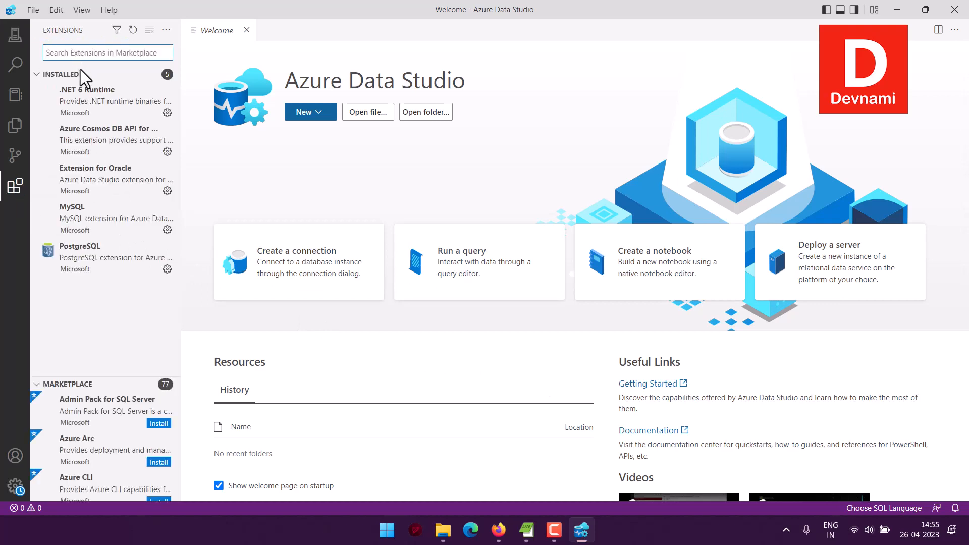
click(97, 218)
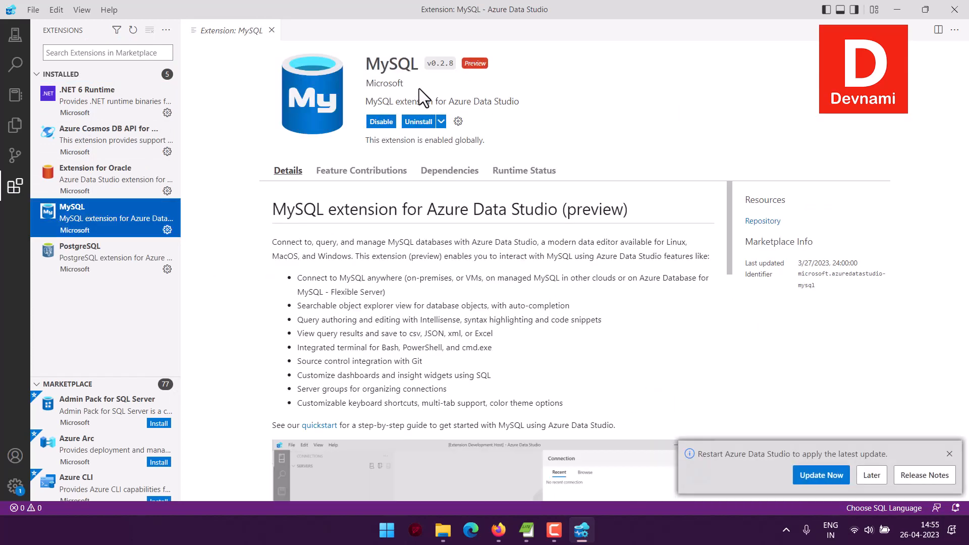
drag(386, 102, 537, 99)
click(429, 105)
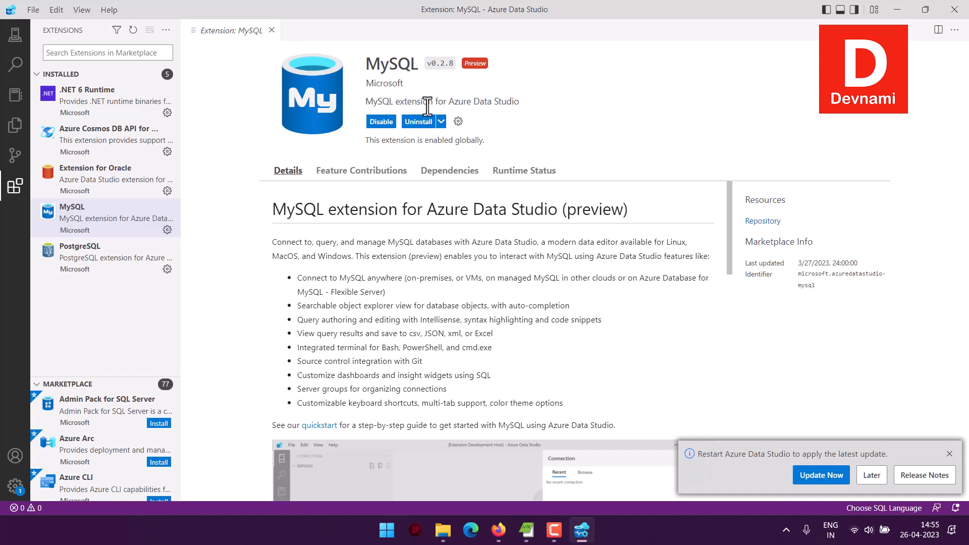
click(14, 188)
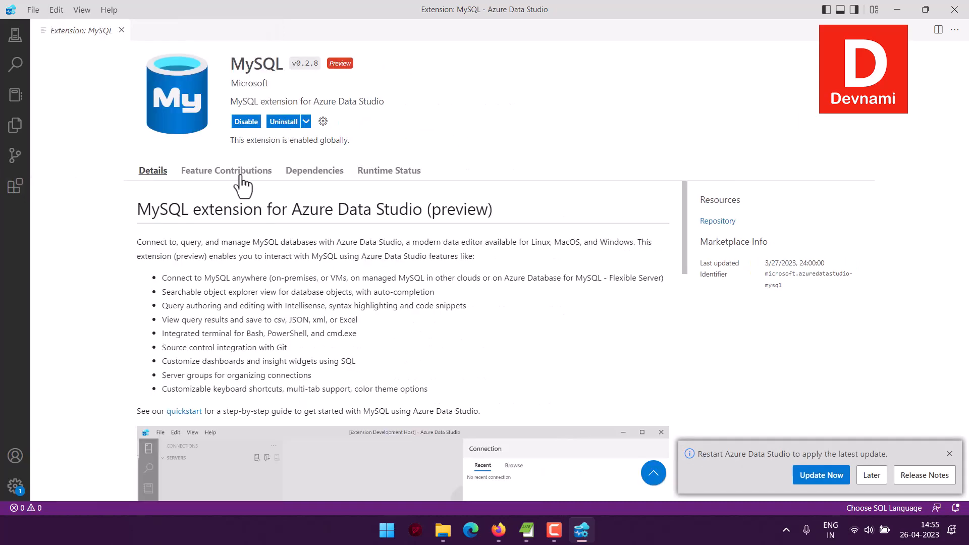
Step: Start a new connection of type MySQL, examine its server name, user name and password fields, and dismiss the update notification
click(15, 35)
click(109, 80)
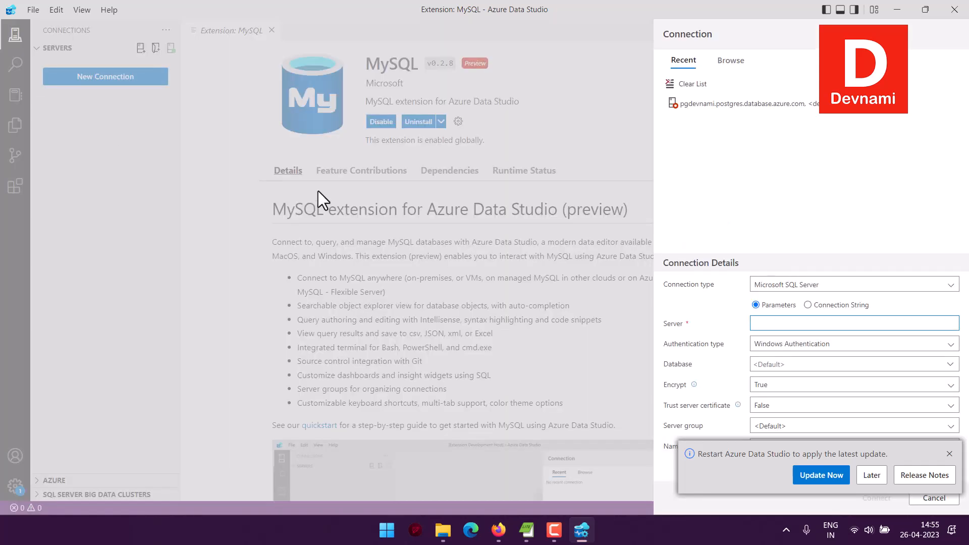
click(779, 282)
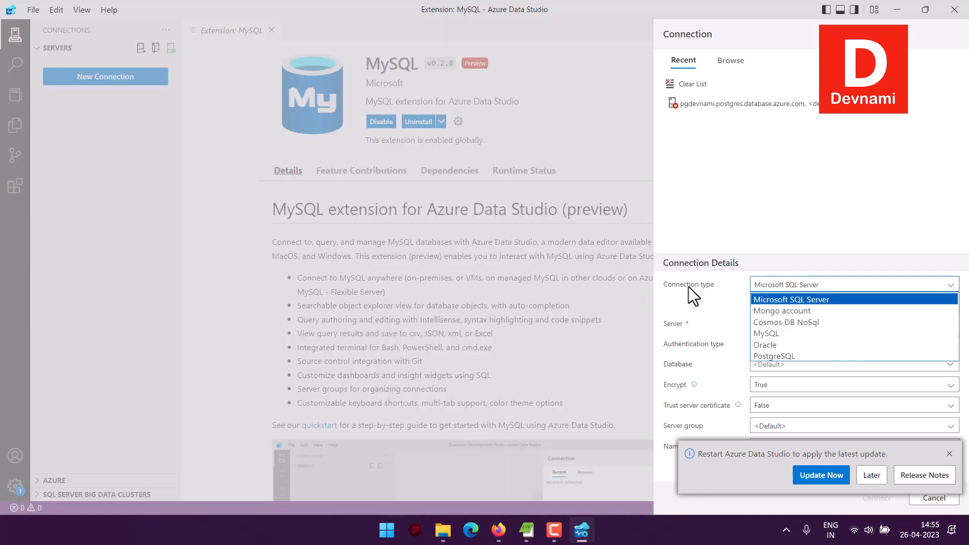
click(767, 333)
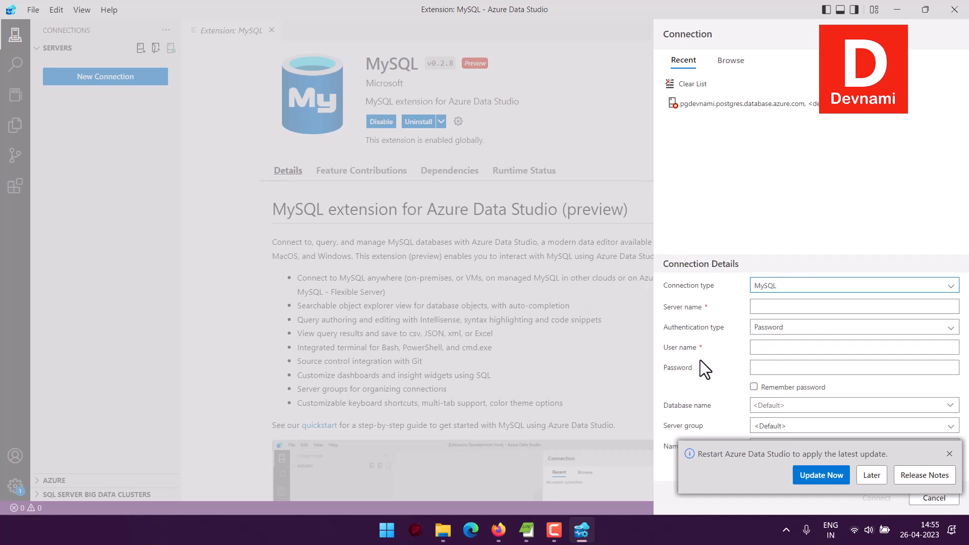
click(769, 312)
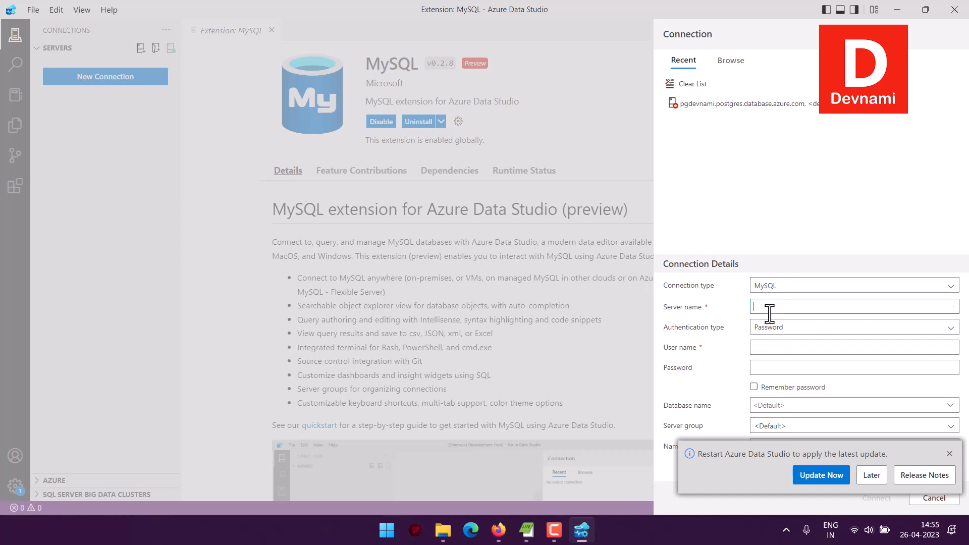
click(764, 347)
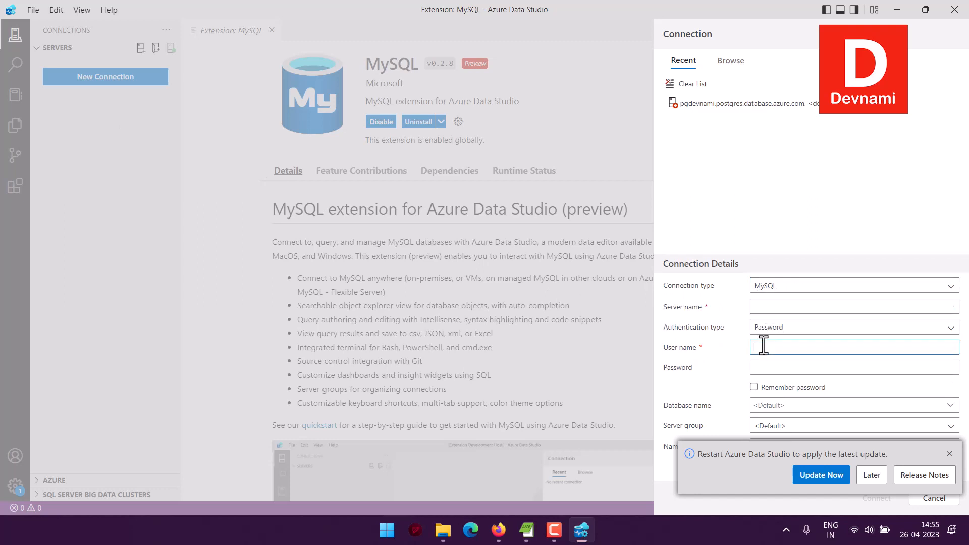
click(765, 373)
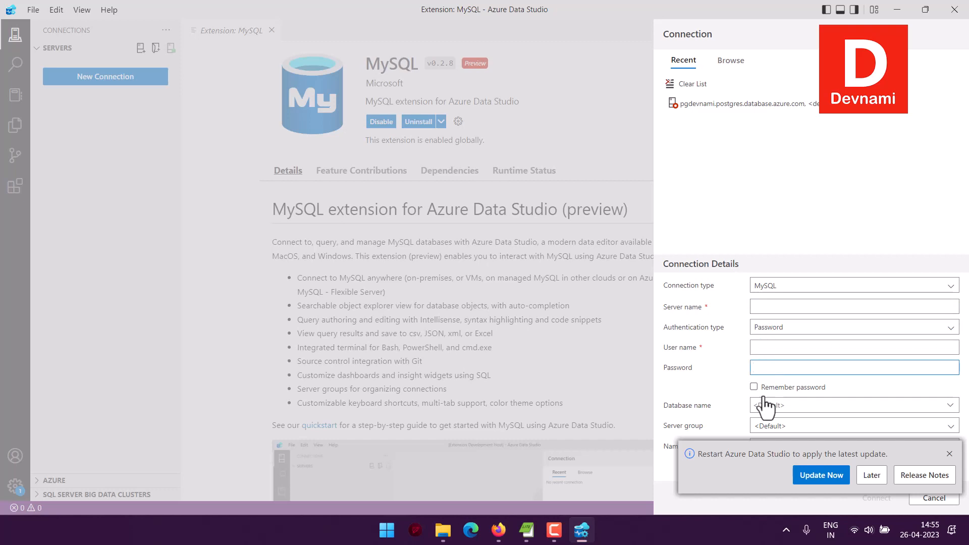
click(950, 453)
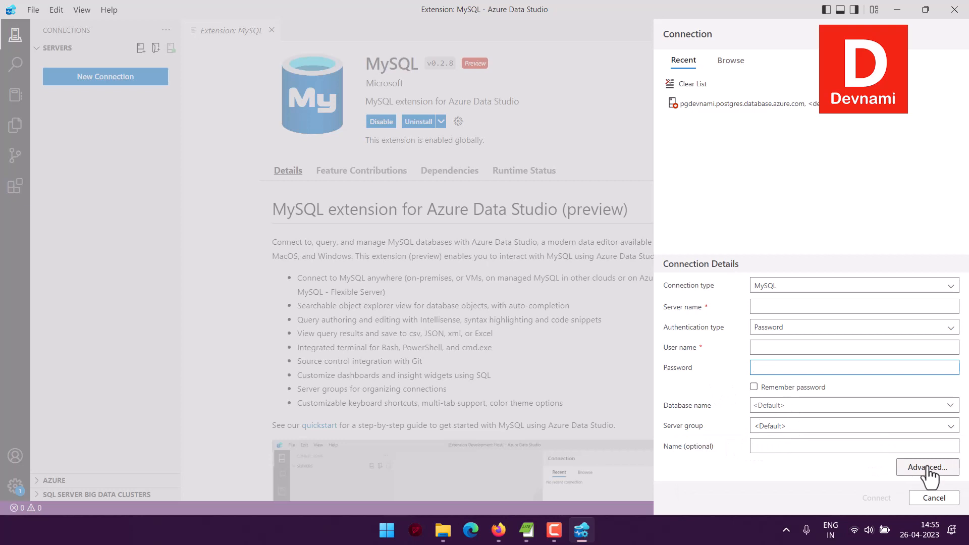
Step: Delete all entries from the recent connections list and close the connection form without connecting
click(692, 84)
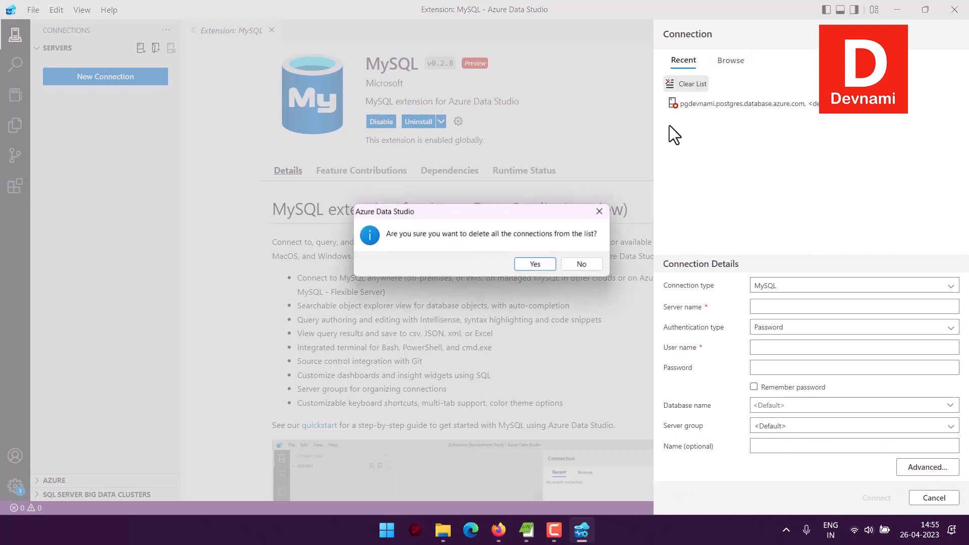
click(558, 268)
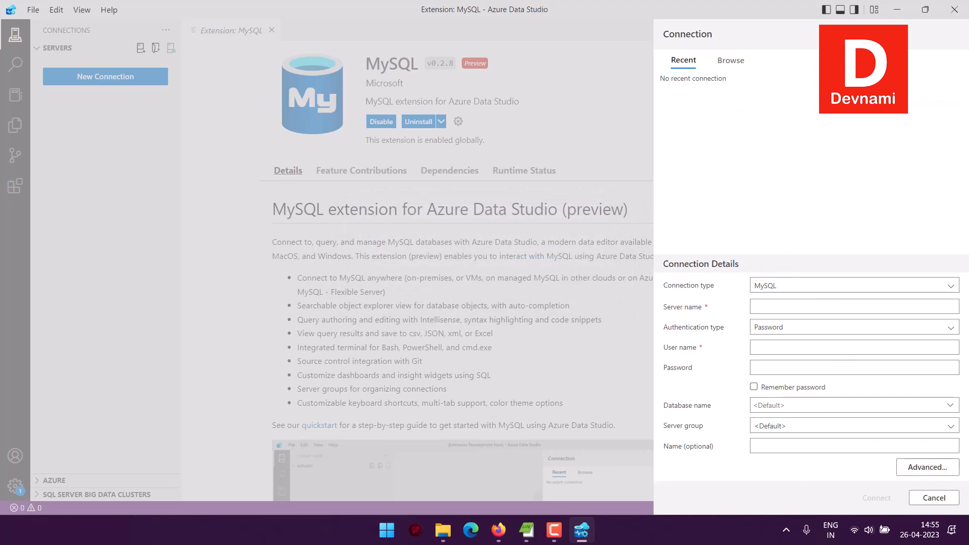
click(933, 499)
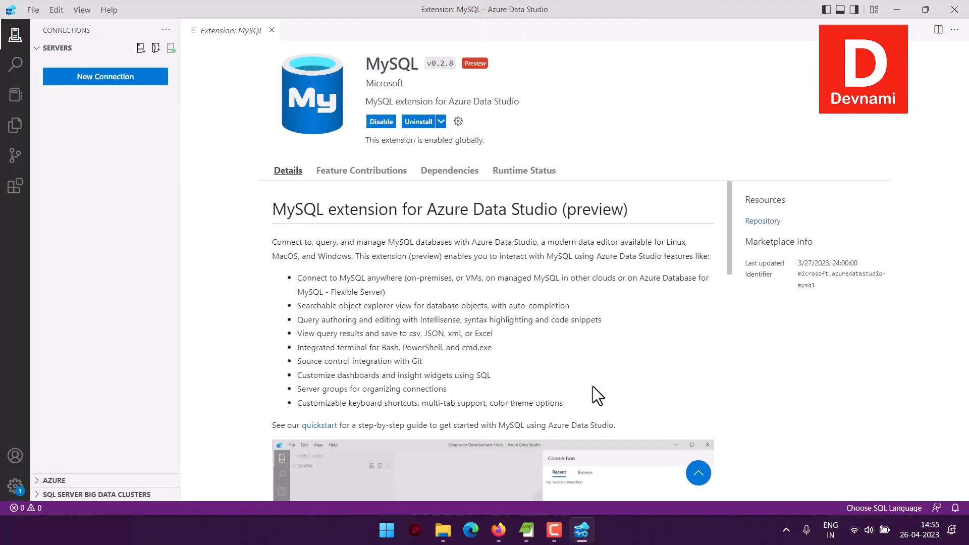
Step: Switch to the Google Cloud console in Firefox and open the SQL instances page from the list of all products
click(498, 530)
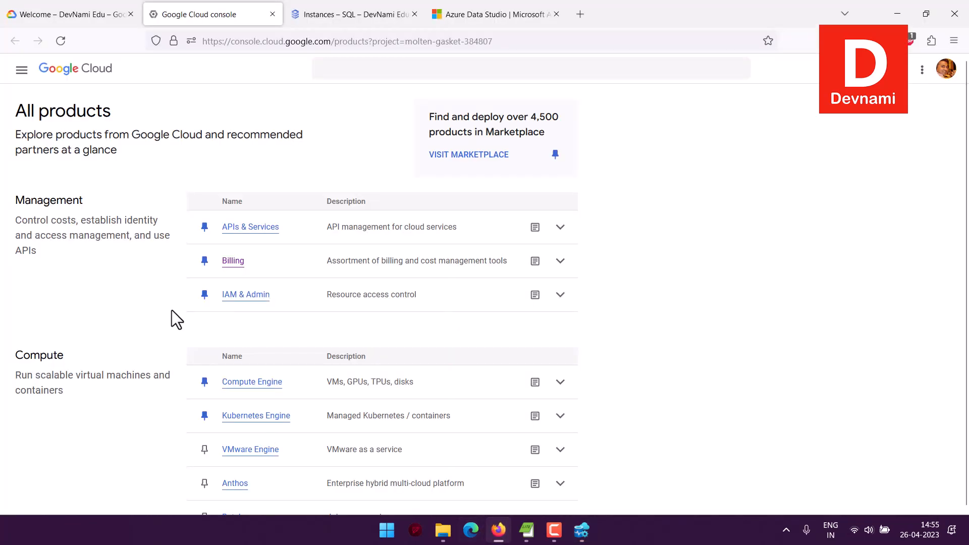
scroll(315, 207, down, 10)
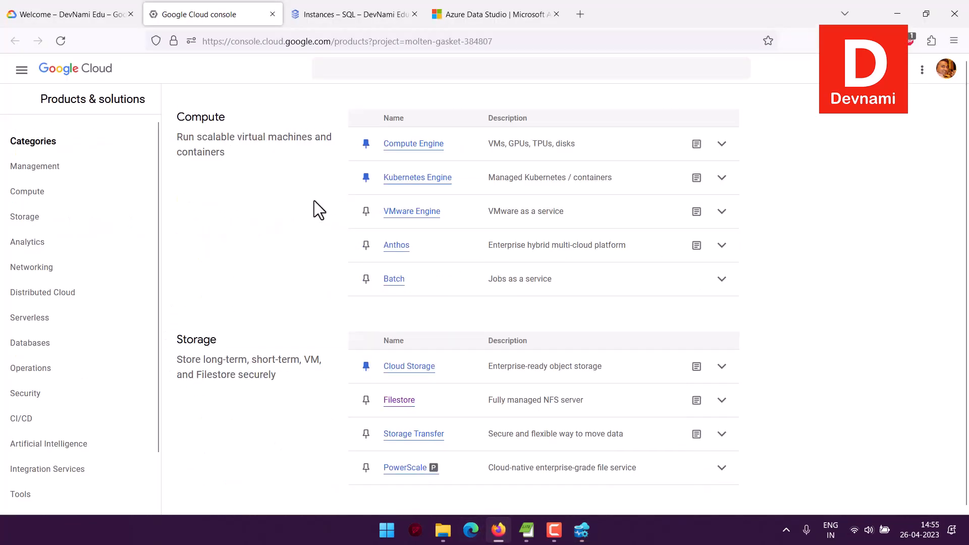
scroll(329, 206, down, 15)
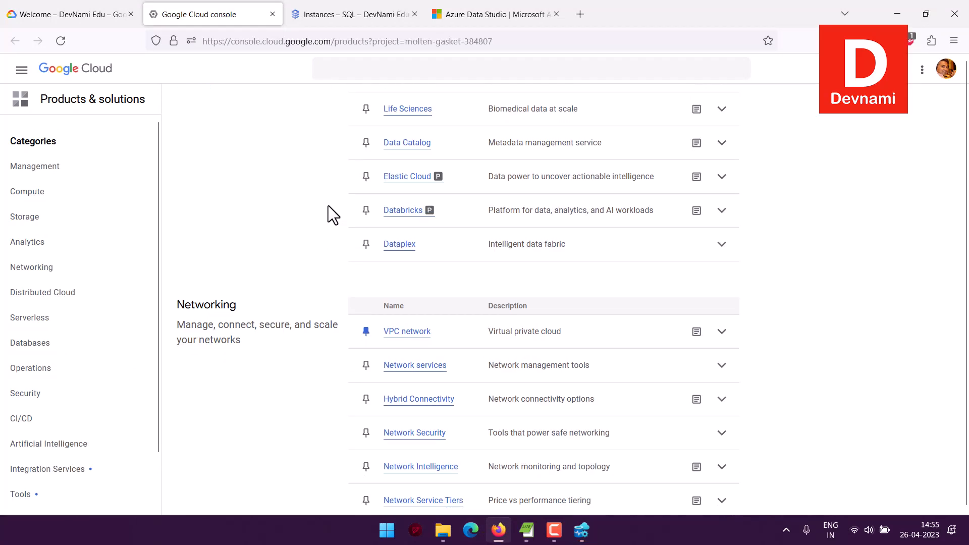
scroll(329, 205, down, 8)
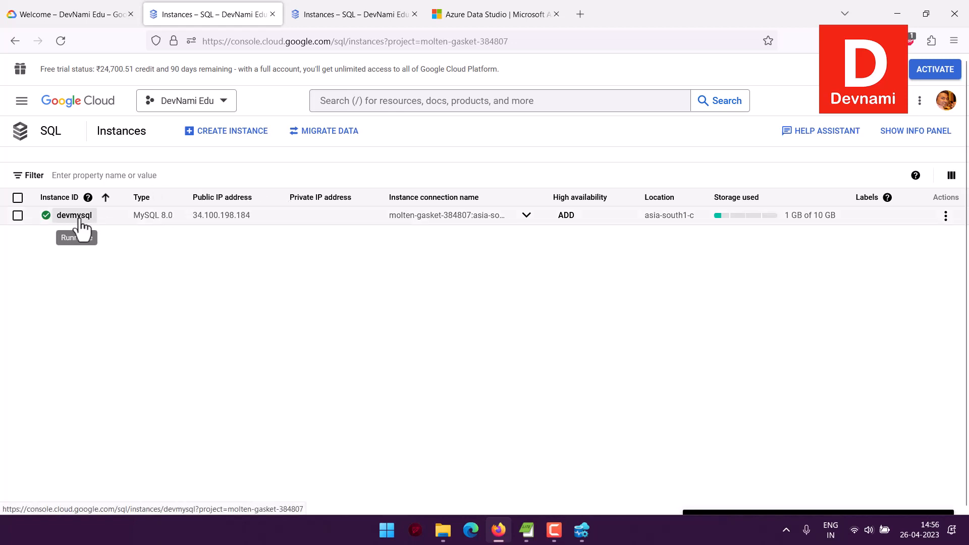
Step: Start creating a Cloud SQL instance with the MySQL engine and examine its instance-level password policy options
click(224, 138)
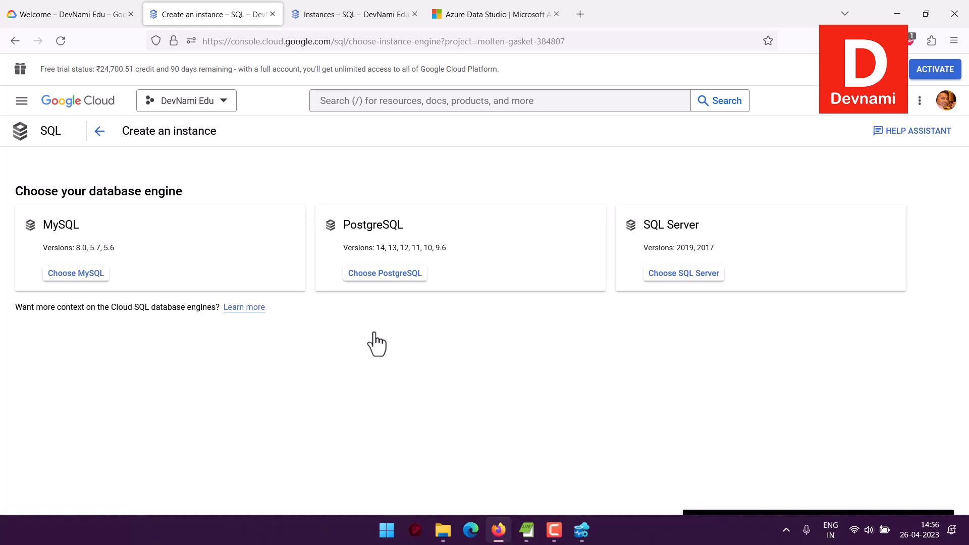
click(76, 274)
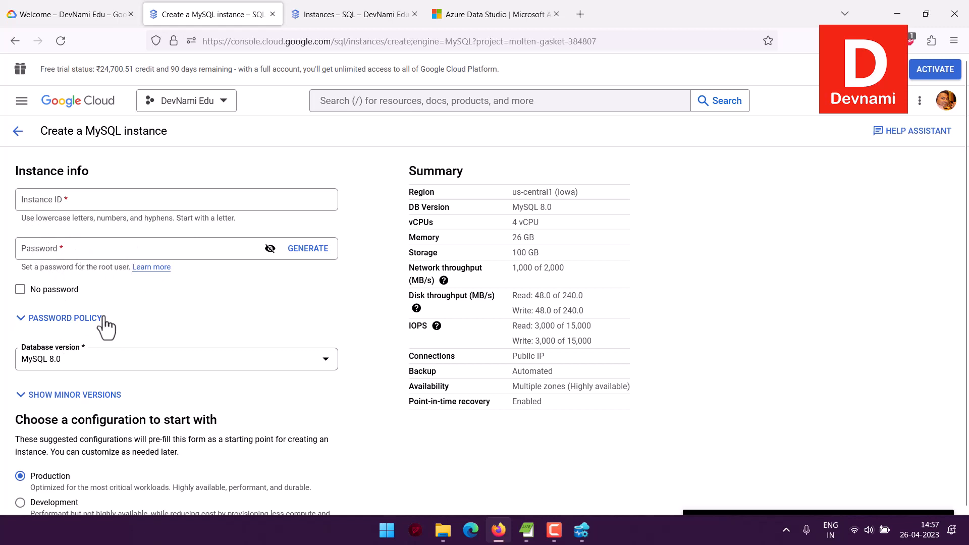
click(15, 319)
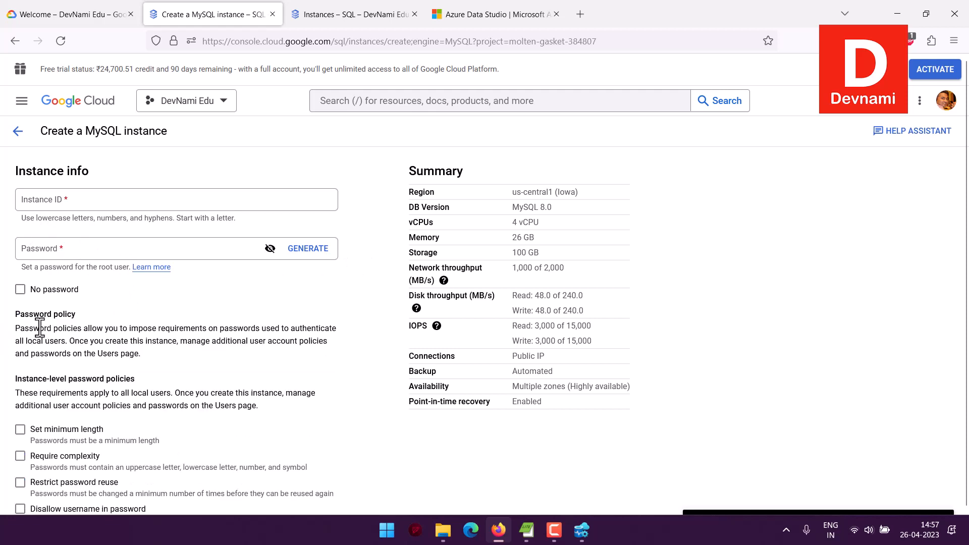
scroll(207, 345, down, 3)
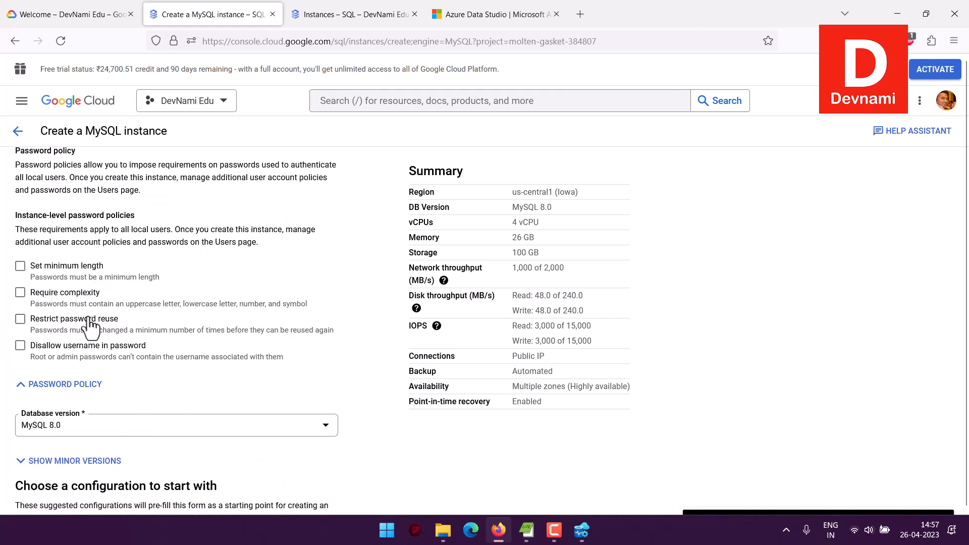
click(17, 388)
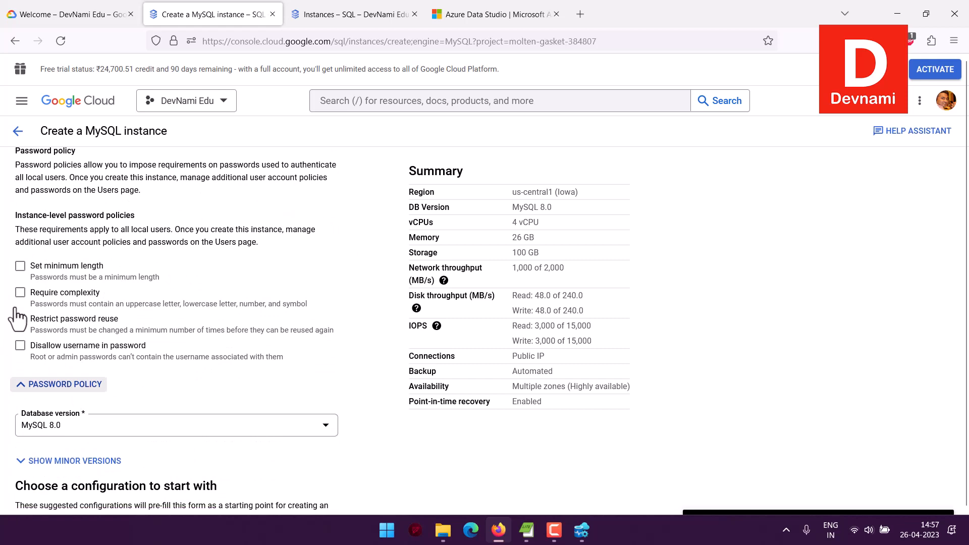
scroll(1, 279, up, 1)
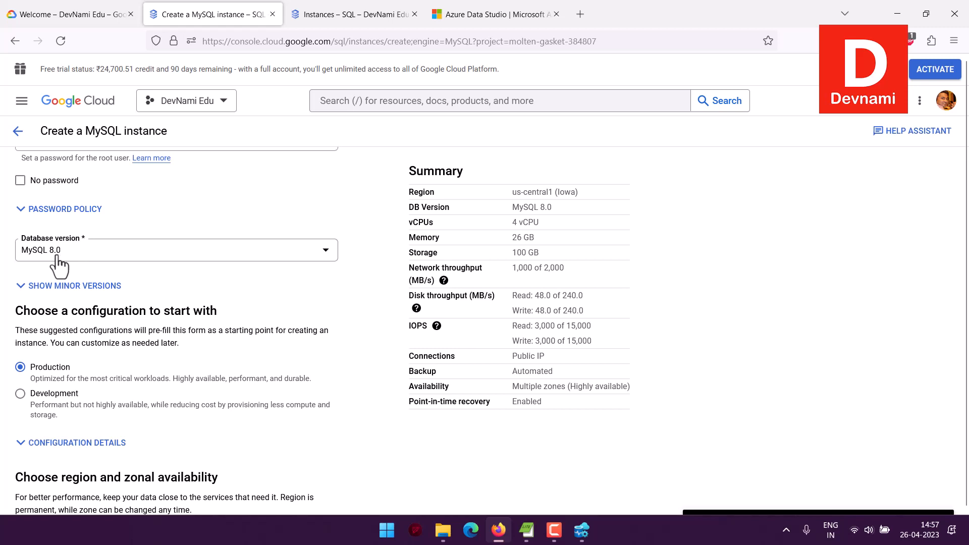
Step: Choose the Development configuration as the starting point for the instance and review its summary
scroll(266, 275, down, 2)
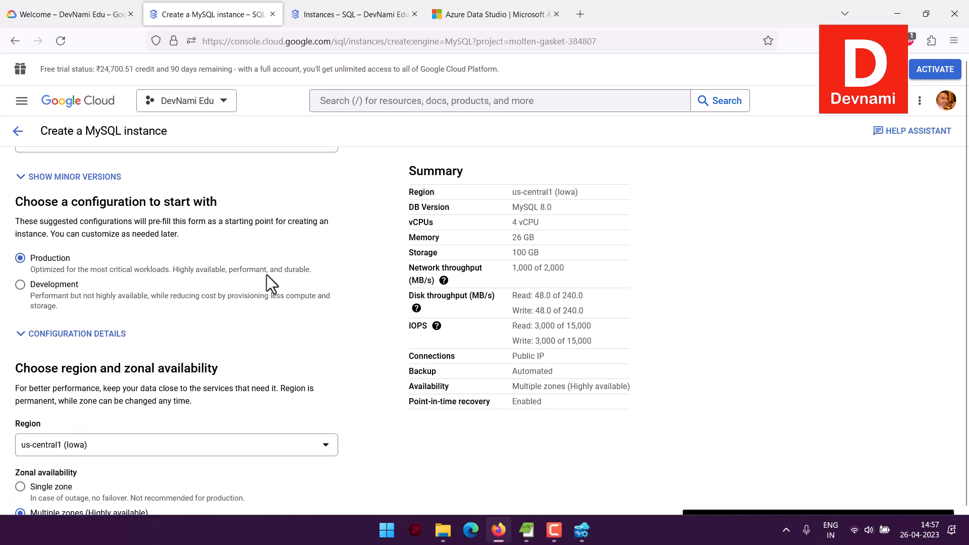
drag(85, 204, 196, 235)
click(196, 235)
click(35, 297)
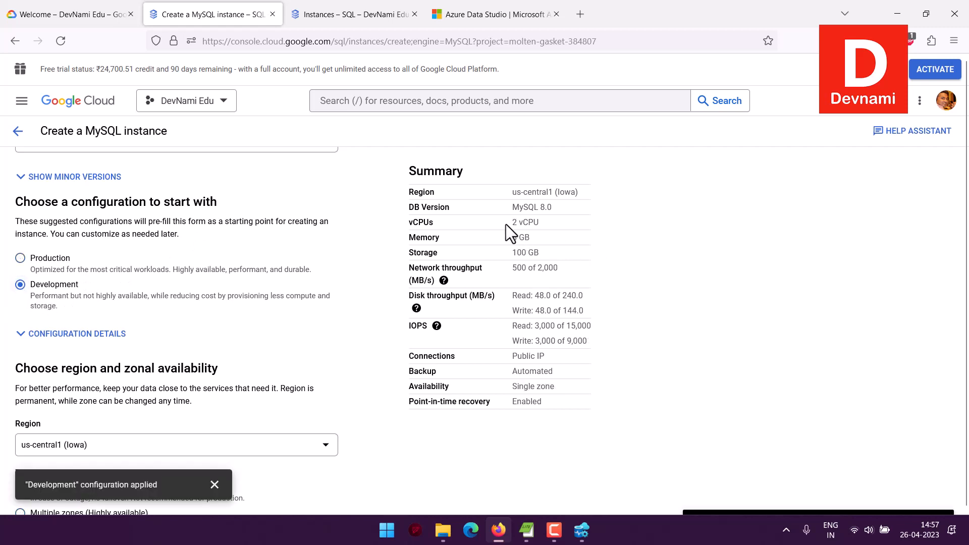
drag(506, 224, 414, 195)
click(576, 283)
click(414, 195)
Step: Compare the Production and Development configuration details, including vCPU, memory and backups, and collapse the comparison
click(76, 335)
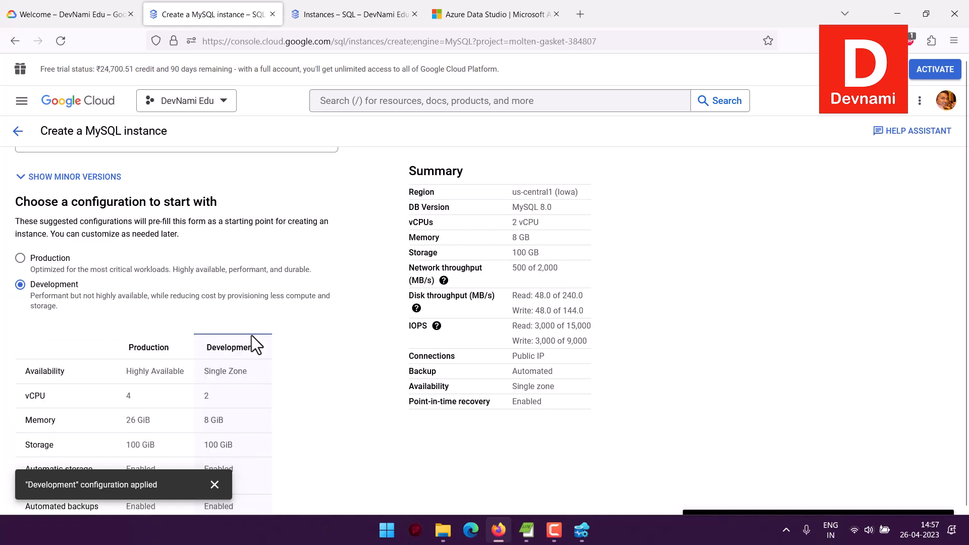
scroll(252, 335, down, 5)
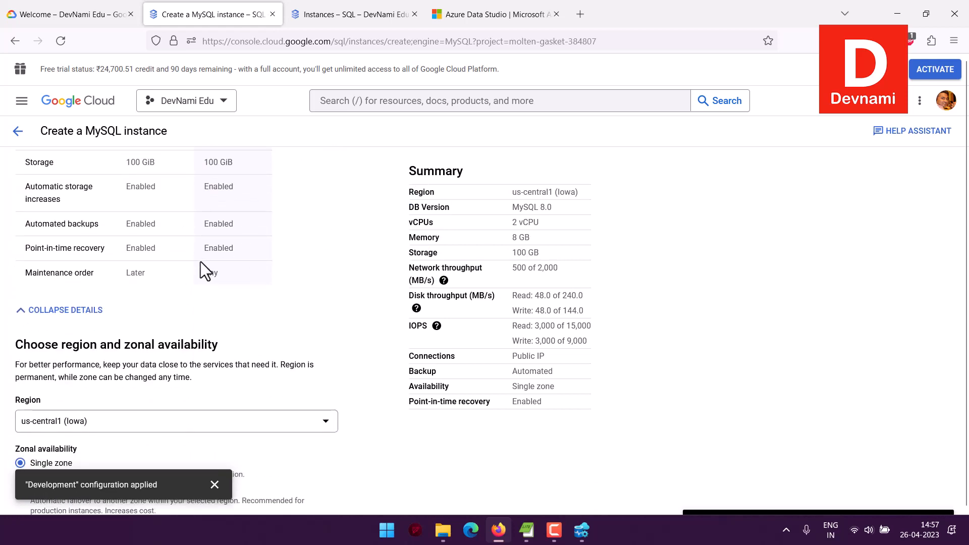
scroll(205, 261, up, 2)
drag(199, 228, 219, 248)
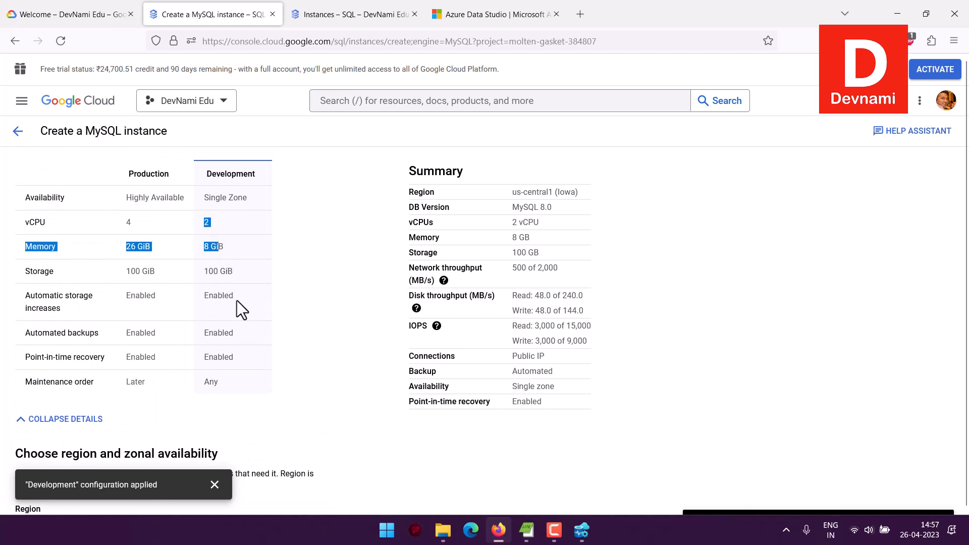
drag(238, 301, 250, 380)
click(250, 381)
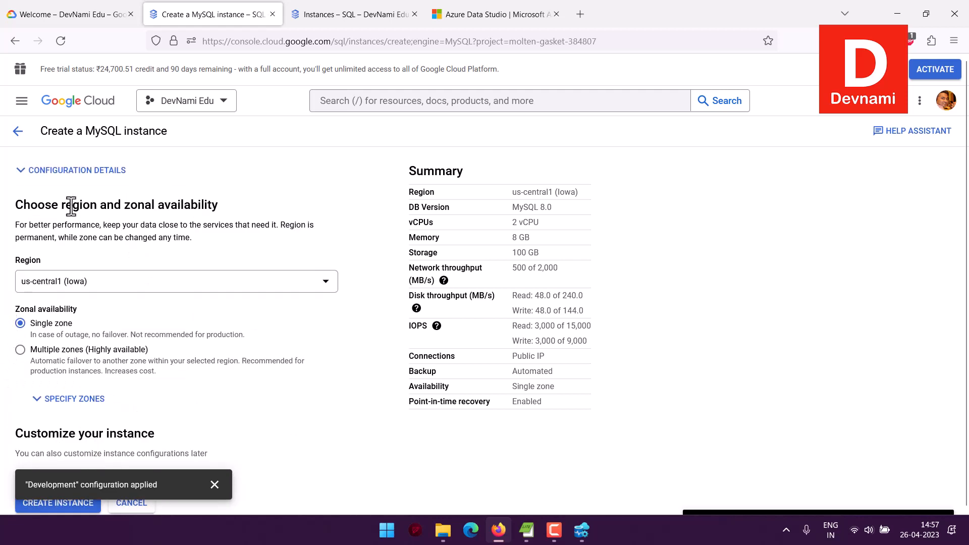
Step: Set the instance region to asia-south1 (Mumbai) and dismiss the configuration notification
drag(73, 205, 239, 240)
click(239, 240)
click(156, 285)
scroll(263, 320, up, 10)
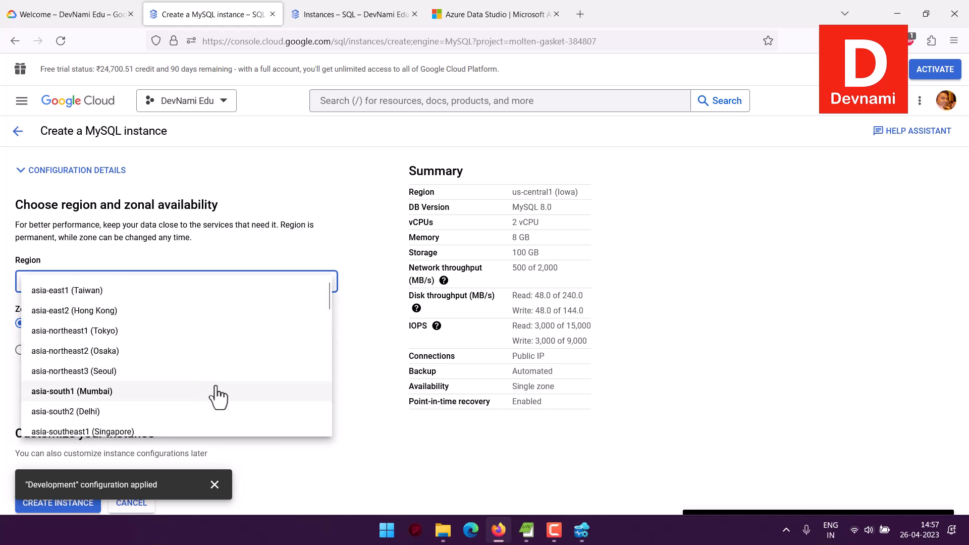
scroll(106, 394, down, 2)
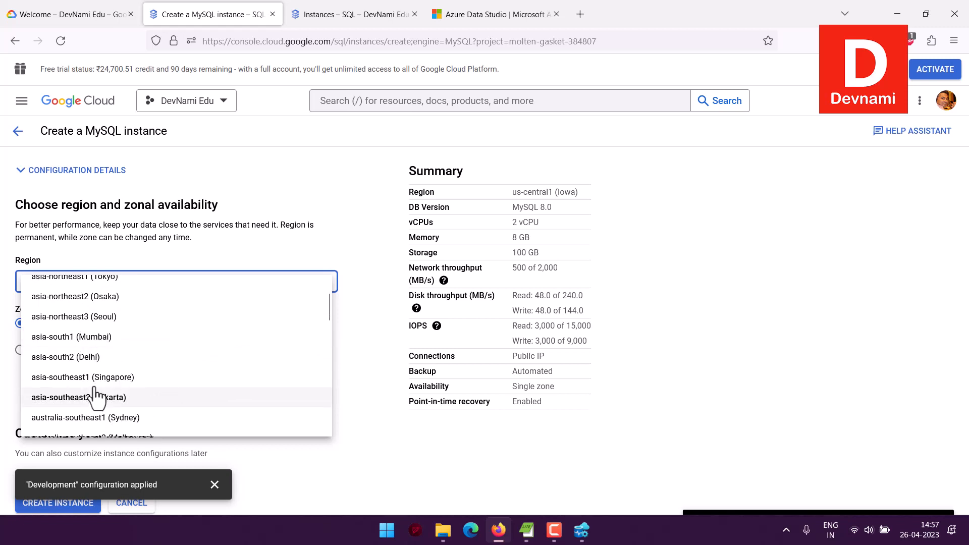
click(89, 339)
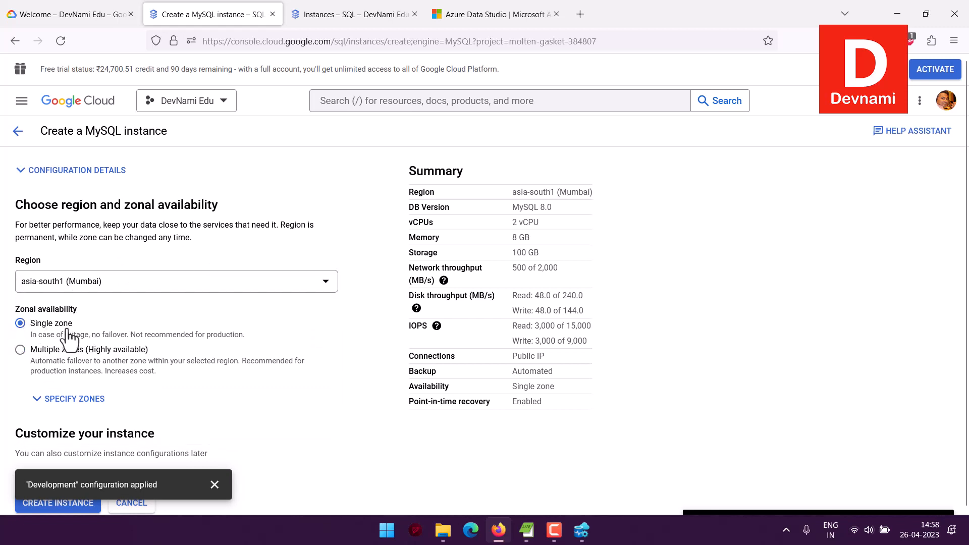
scroll(251, 308, down, 1)
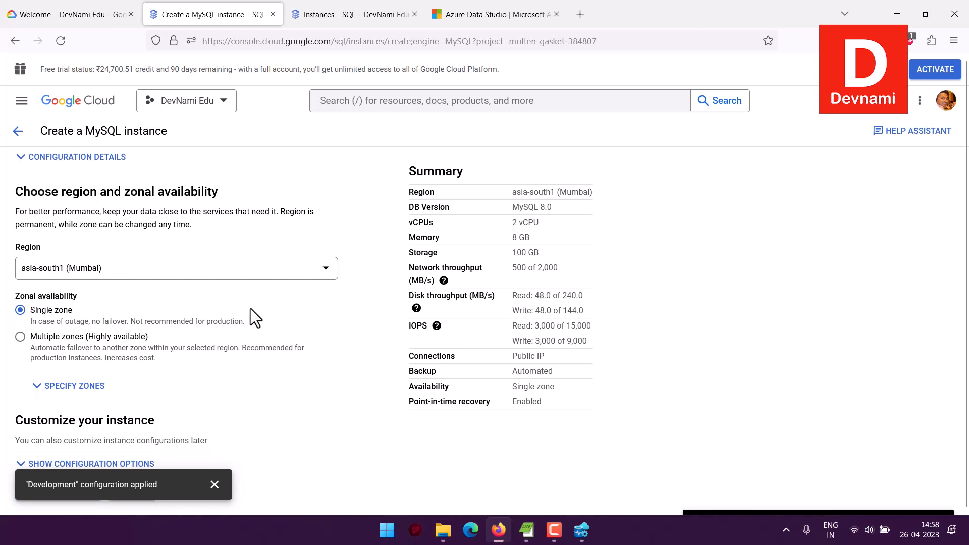
click(215, 485)
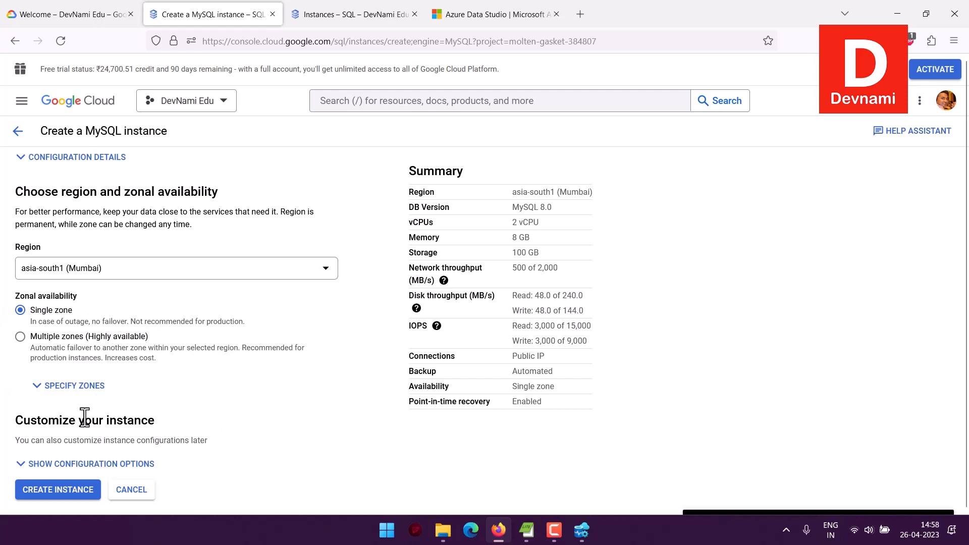
Step: Show the instance's customization options and set the machine type preset to Lightweight
click(283, 436)
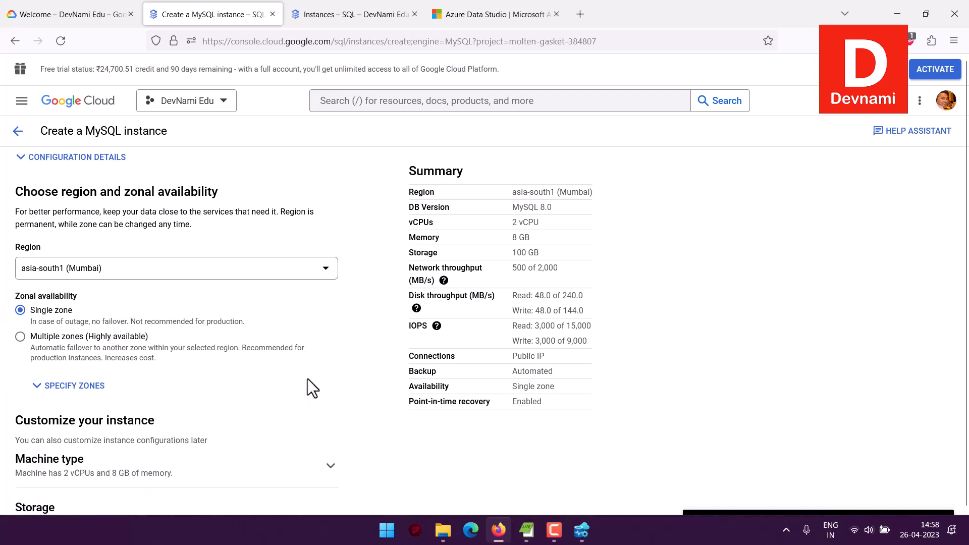
scroll(307, 379, down, 3)
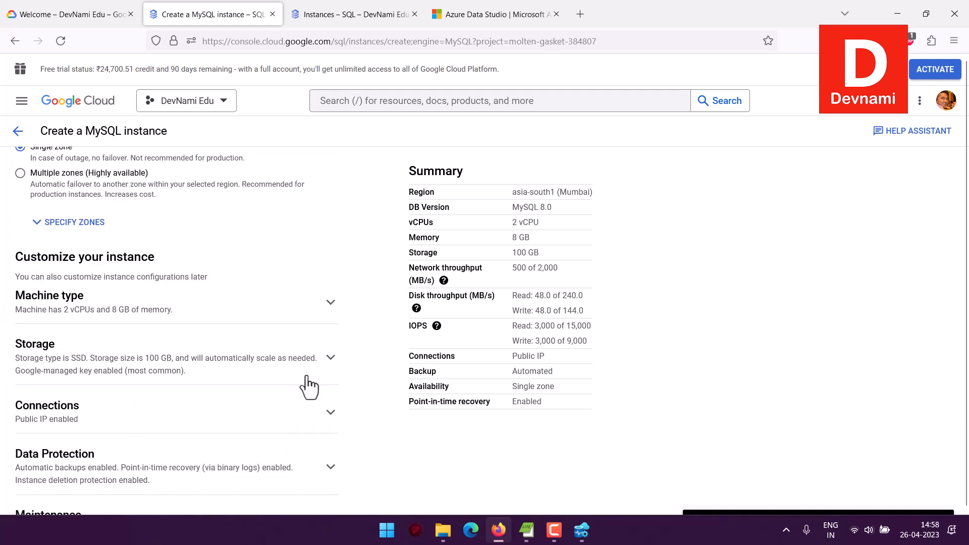
click(331, 303)
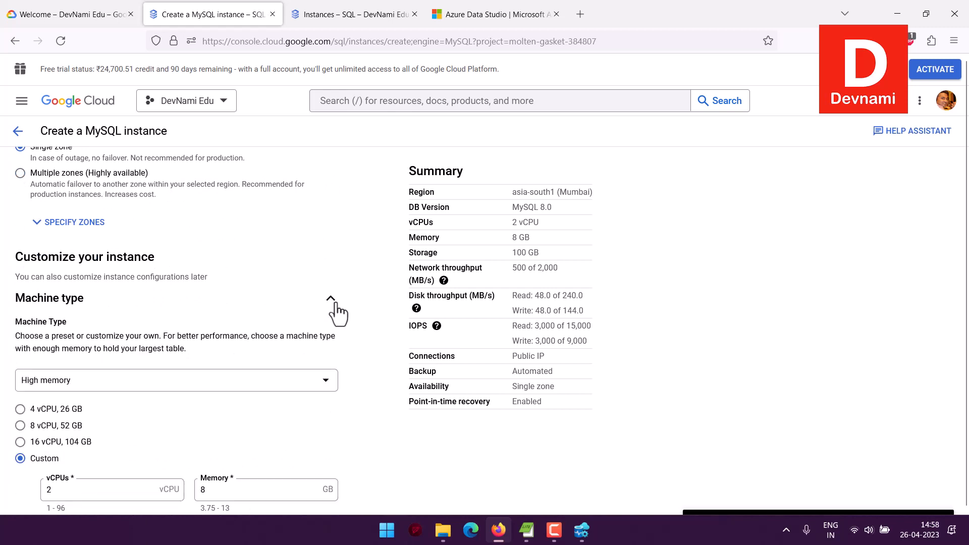
click(74, 386)
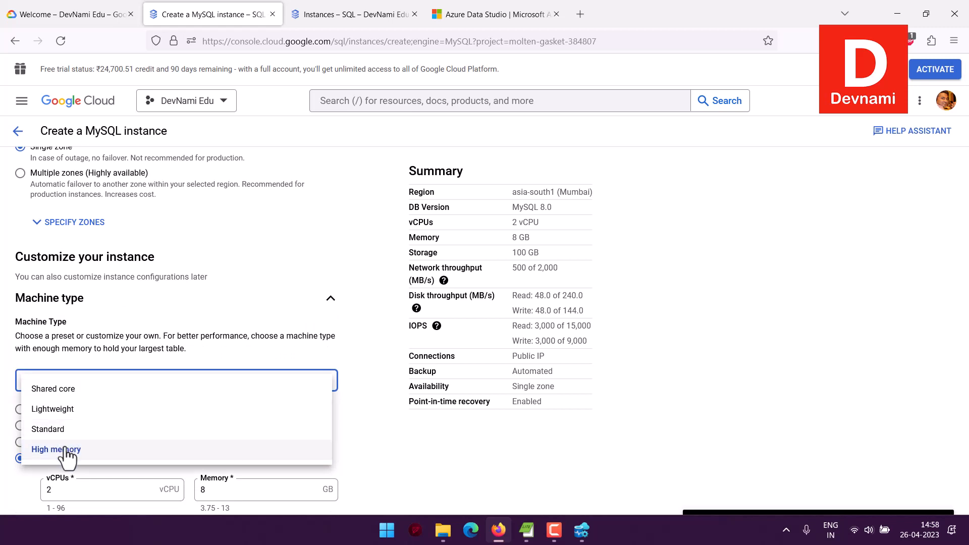
click(66, 410)
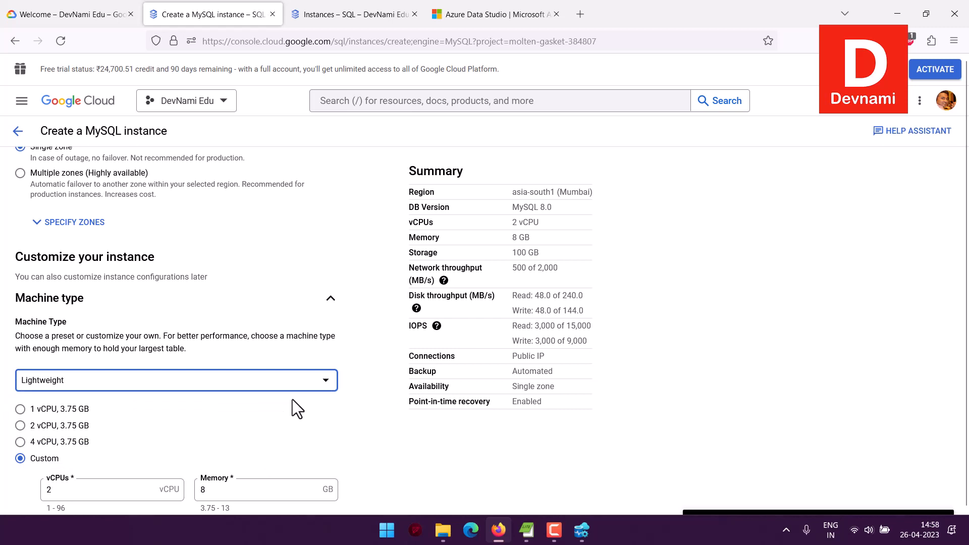
Step: Set the instance's storage capacity to 10 GB
scroll(293, 399, down, 3)
scroll(293, 399, down, 2)
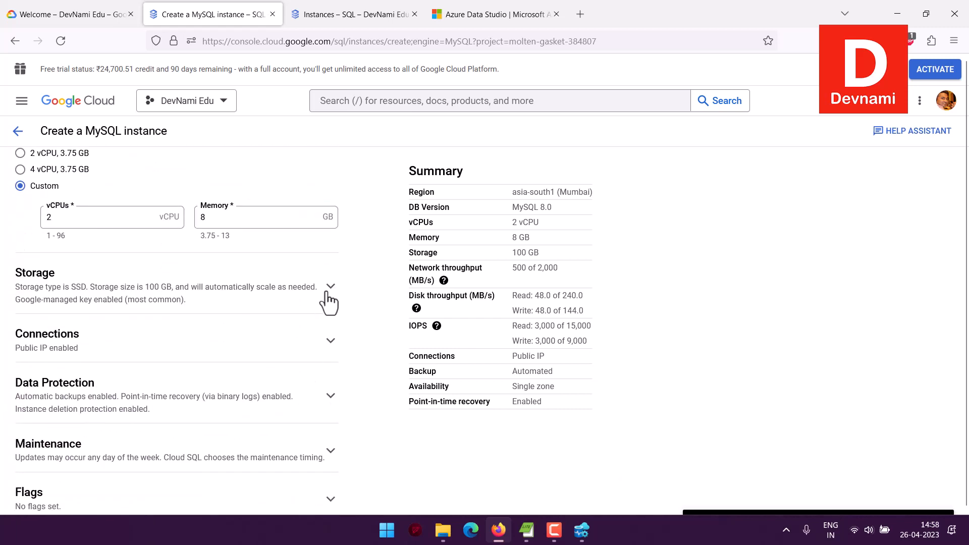
click(329, 299)
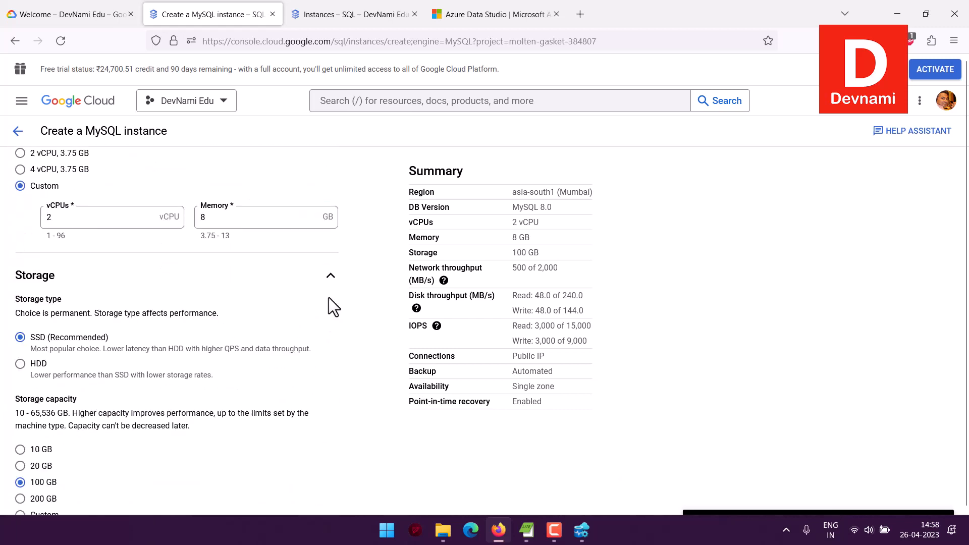
click(21, 450)
scroll(319, 432, down, 5)
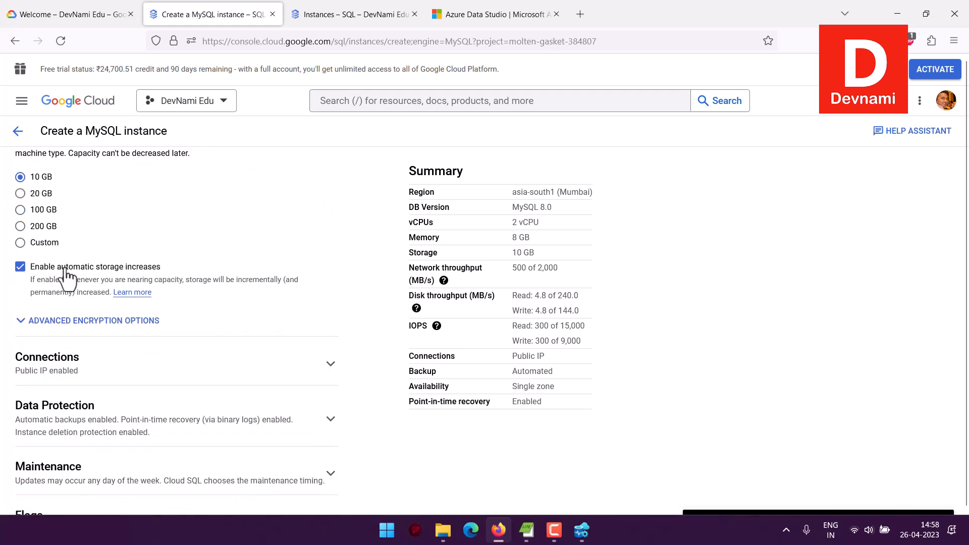
Step: Add an authorized network named all with the range 0.0.0.0/0 to the new instance's connection settings
scroll(313, 307, down, 2)
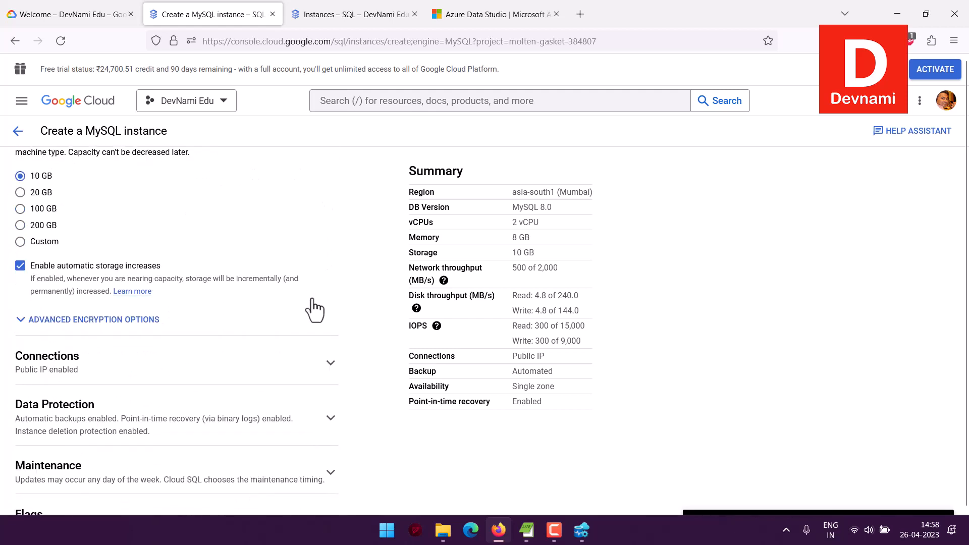
click(331, 252)
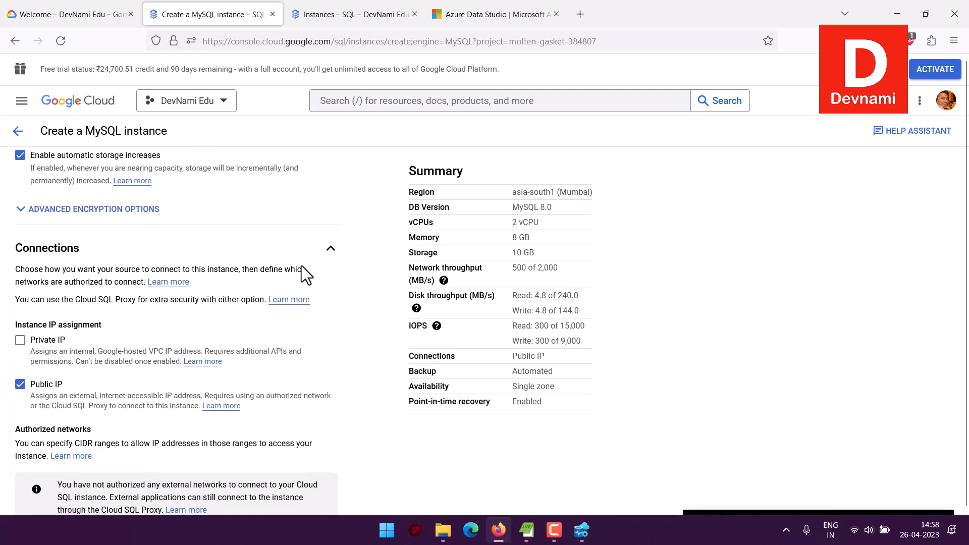
scroll(301, 267, down, 2)
scroll(109, 292, down, 3)
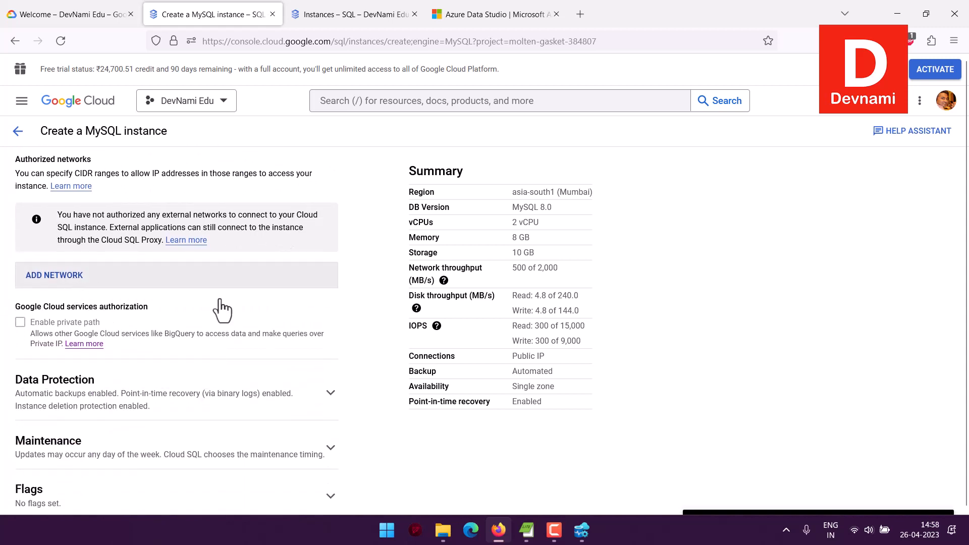
click(215, 284)
click(94, 326)
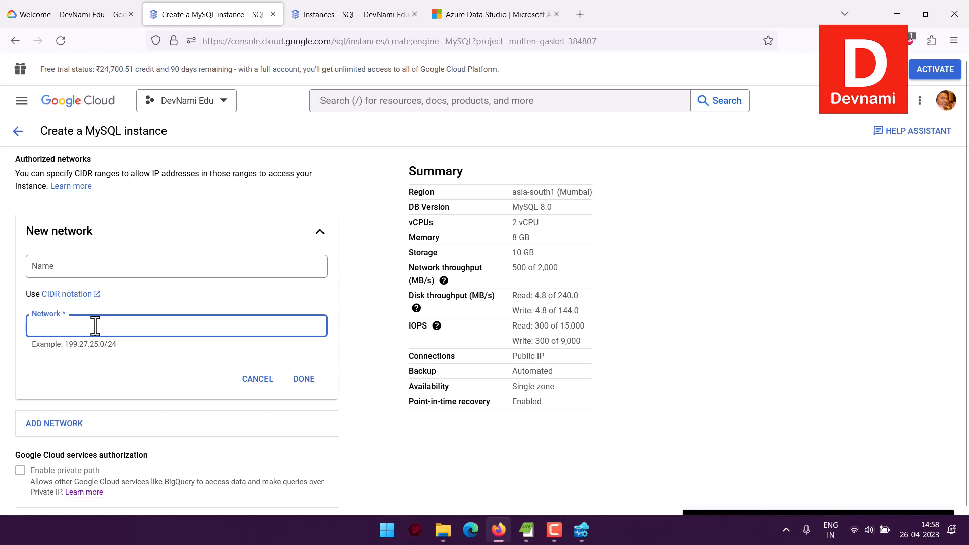
text(0.0.0.)
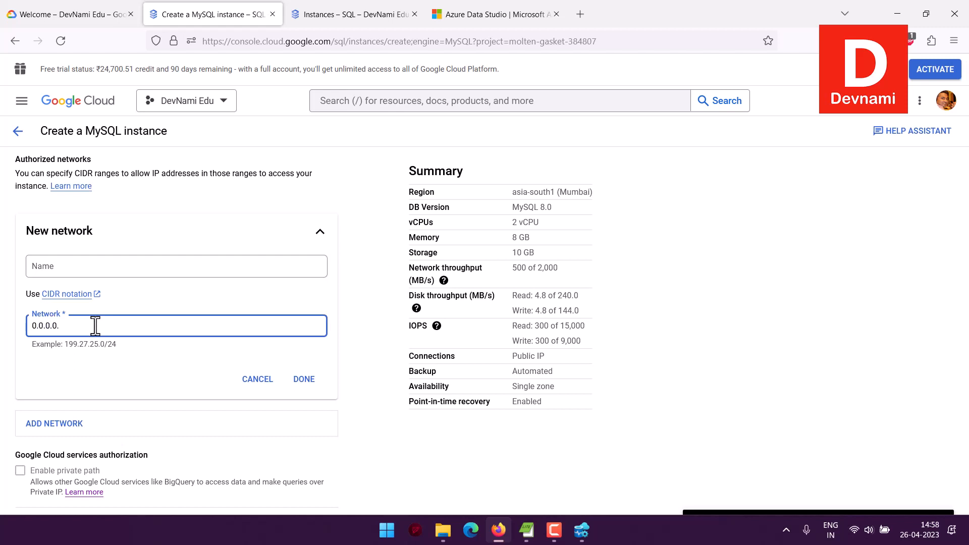
text(0/0)
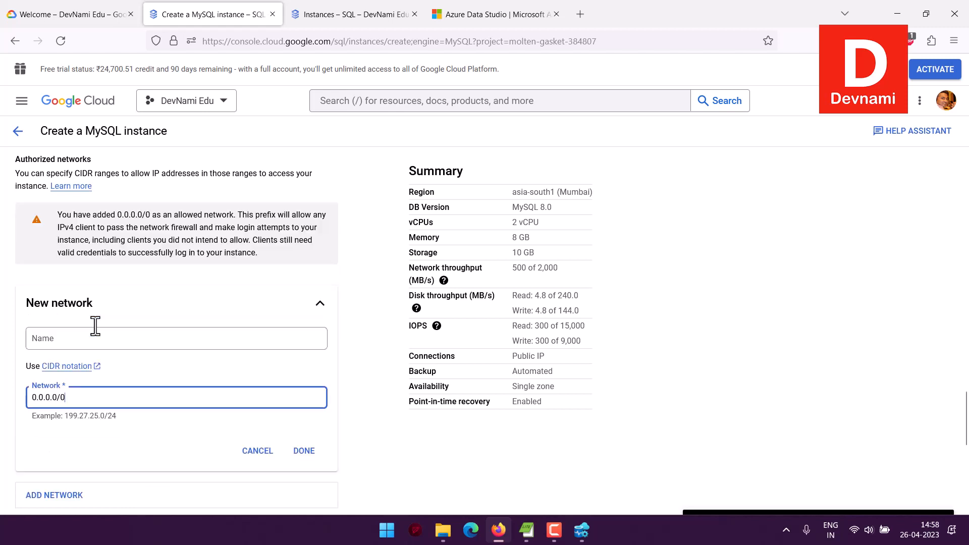
click(81, 339)
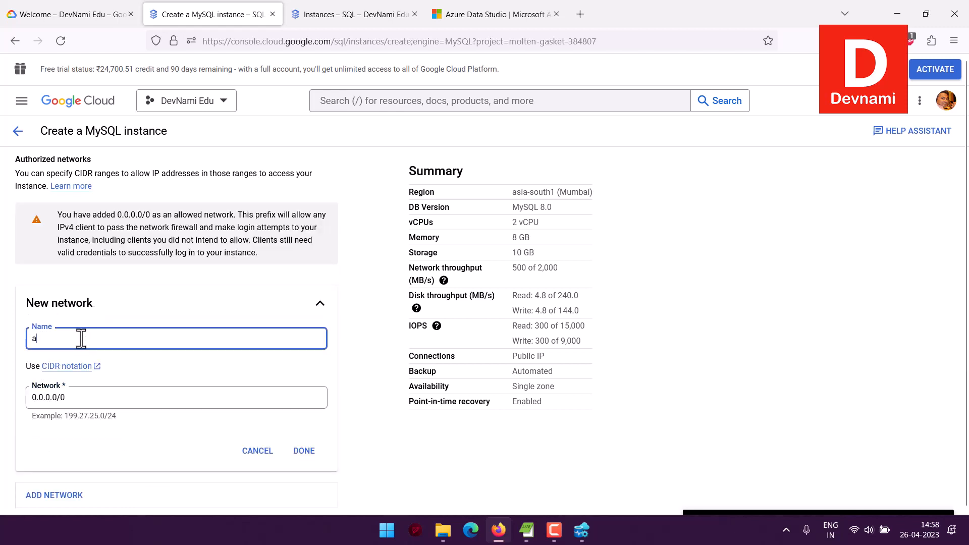
click(301, 453)
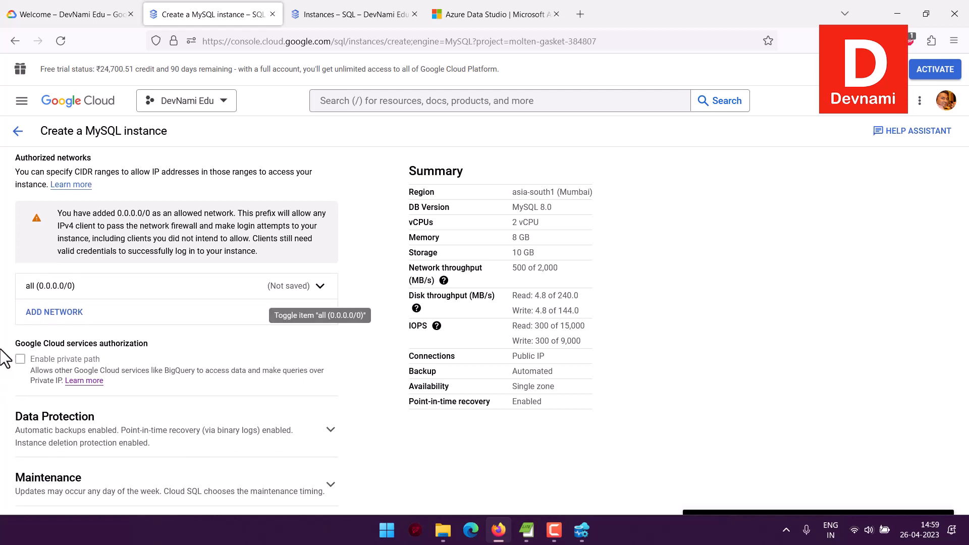
Step: Review the instance's Data Protection settings for automated backups, point-in-time recovery and deletion protection
scroll(5, 359, down, 3)
click(15, 258)
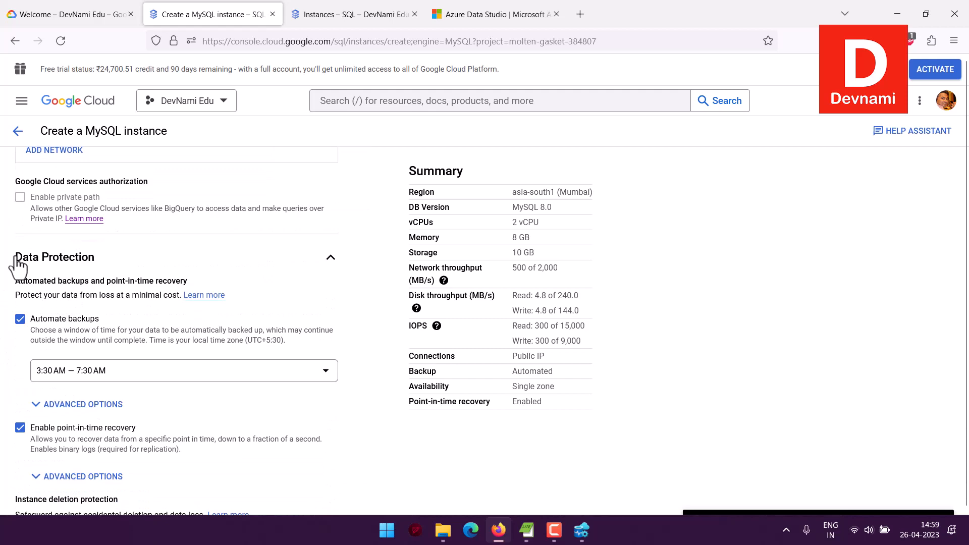
scroll(201, 303, down, 1)
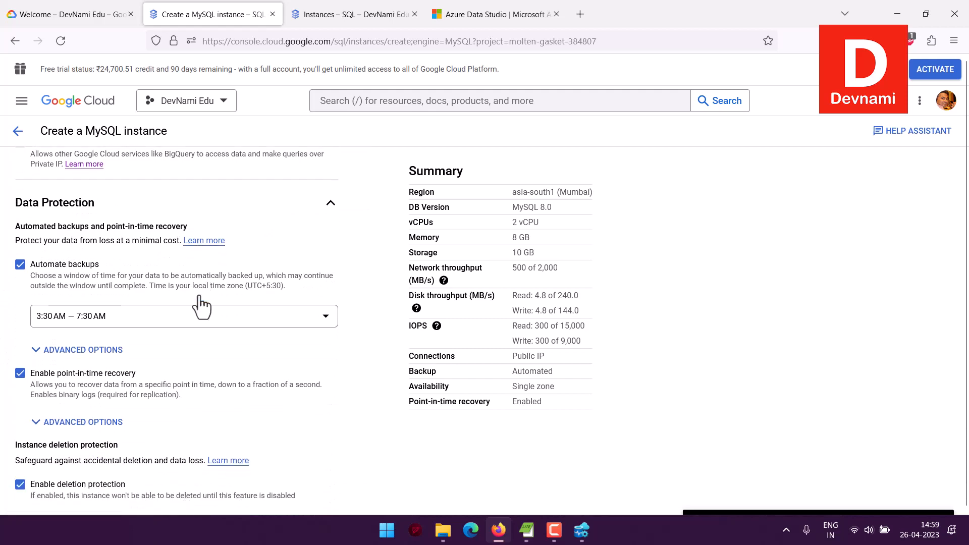
scroll(199, 298, down, 3)
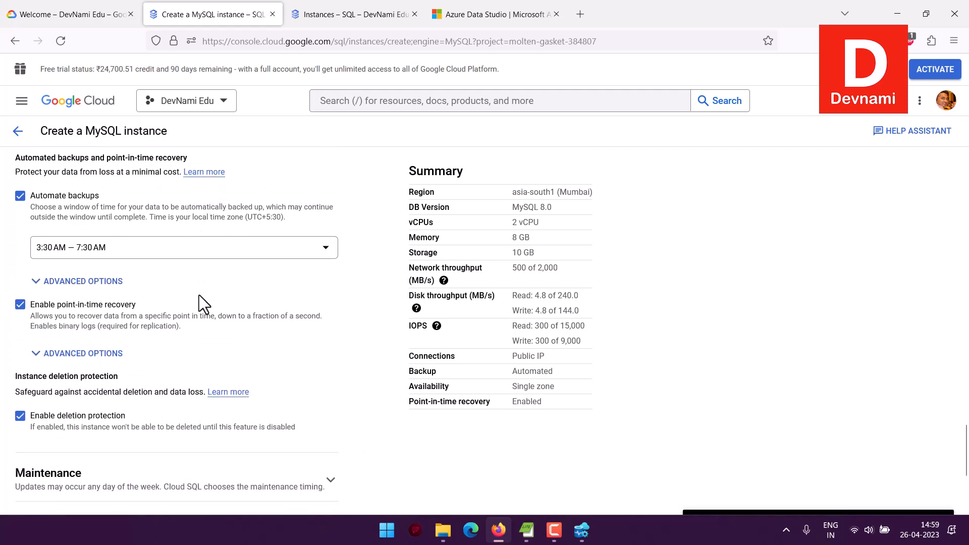
Step: Review the Maintenance settings, including the maintenance window choices and the advanced deny maintenance period, and collapse the advanced options
scroll(201, 296, down, 2)
click(111, 283)
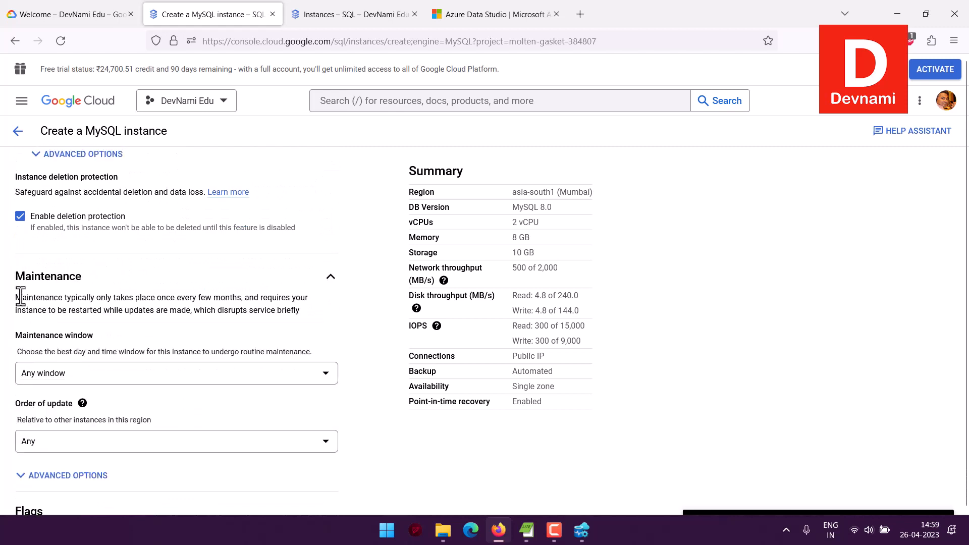
scroll(278, 295, down, 4)
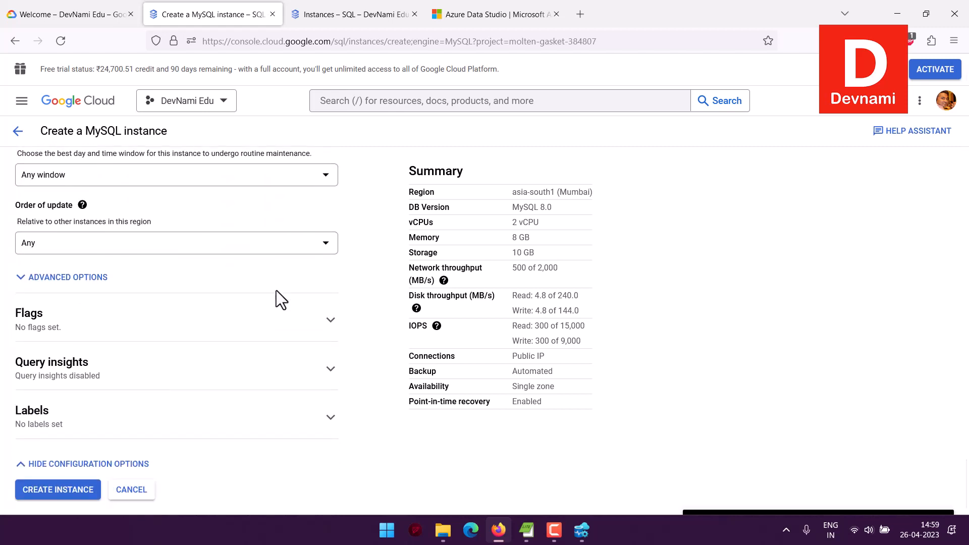
scroll(277, 290, down, 1)
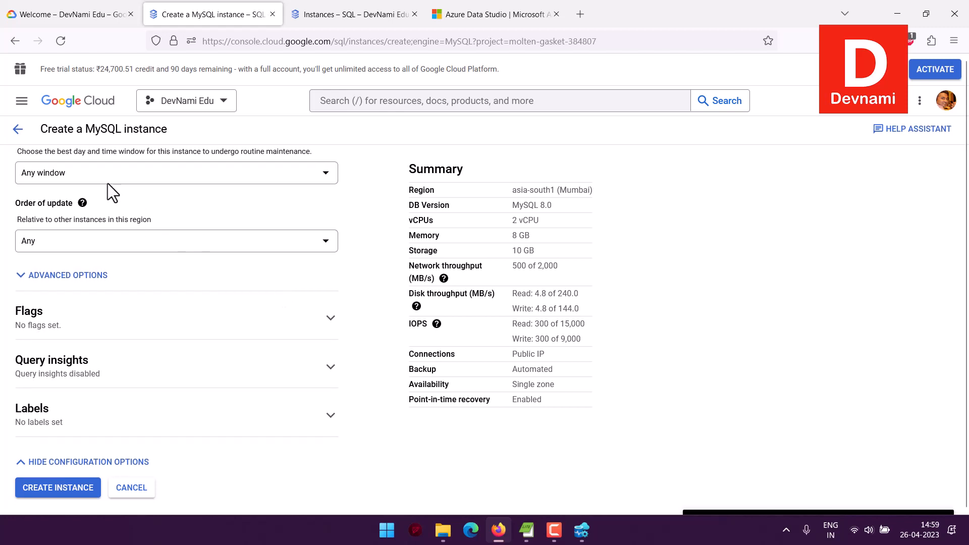
click(74, 177)
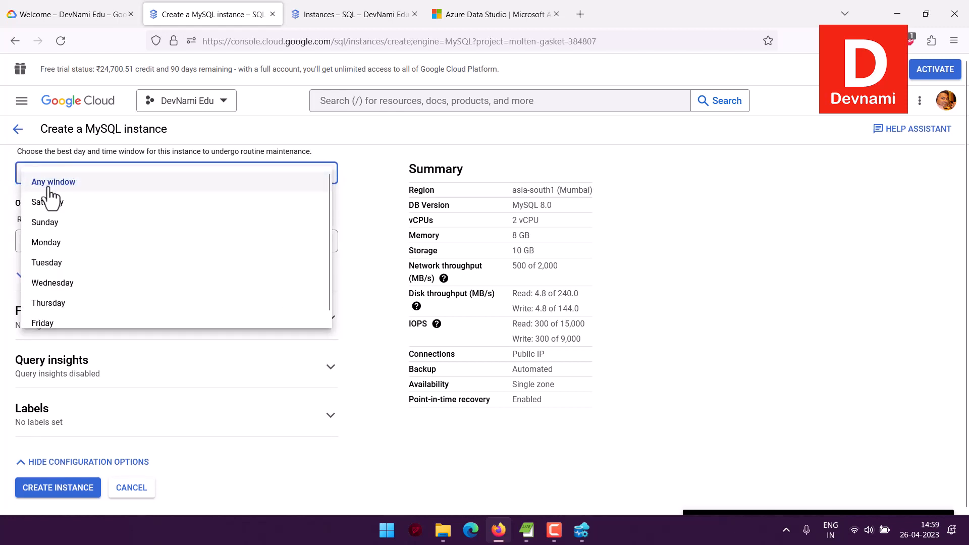
click(9, 169)
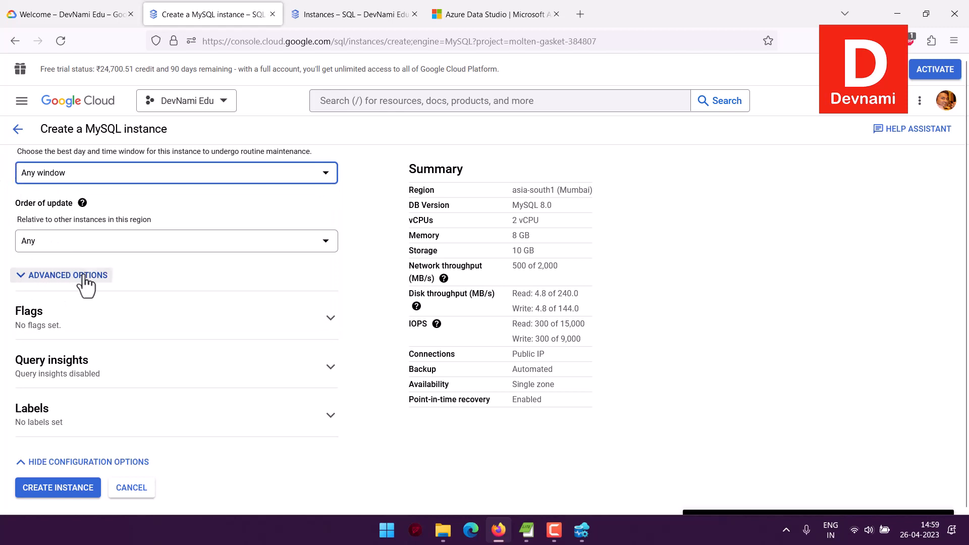
click(137, 274)
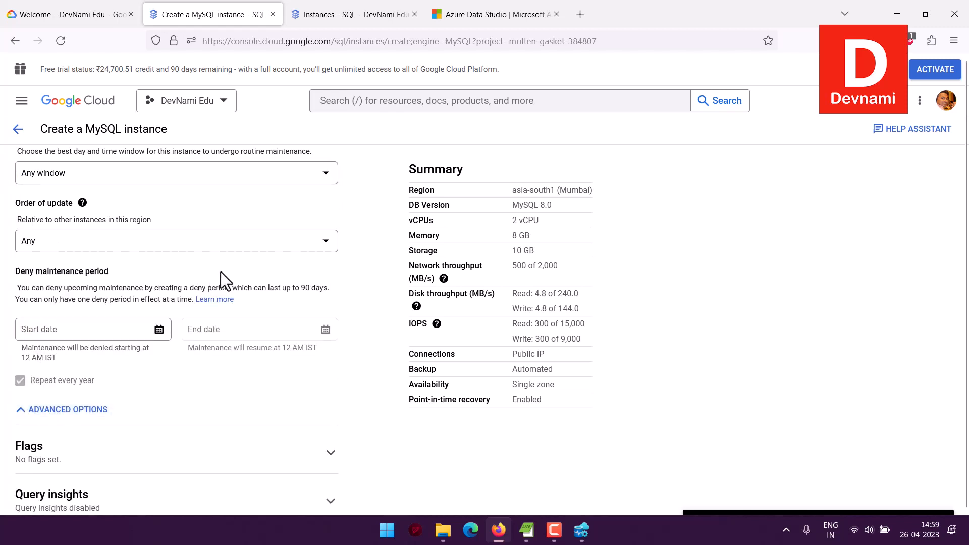
scroll(187, 265, down, 3)
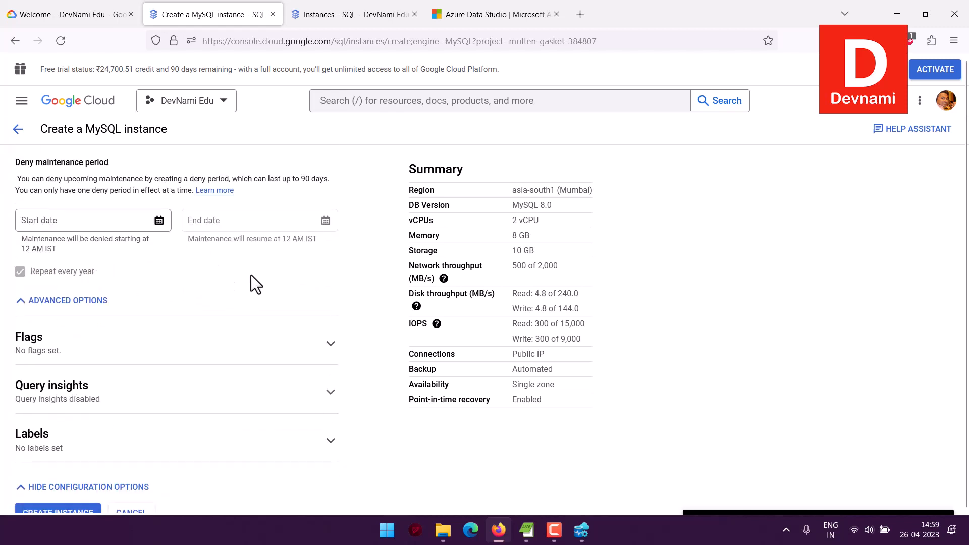
click(106, 279)
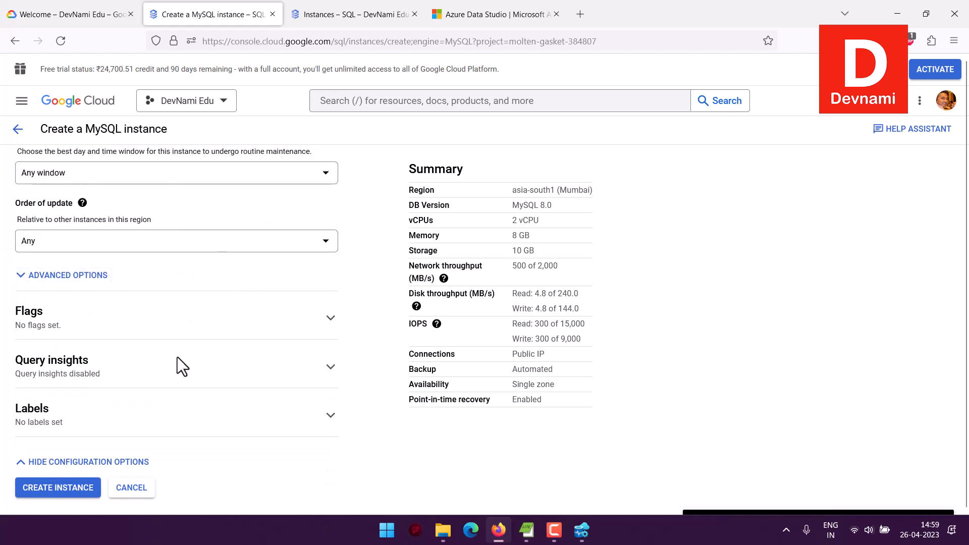
Step: Examine the instance's Labels and Flags settings, and collapse the Flags section
click(235, 418)
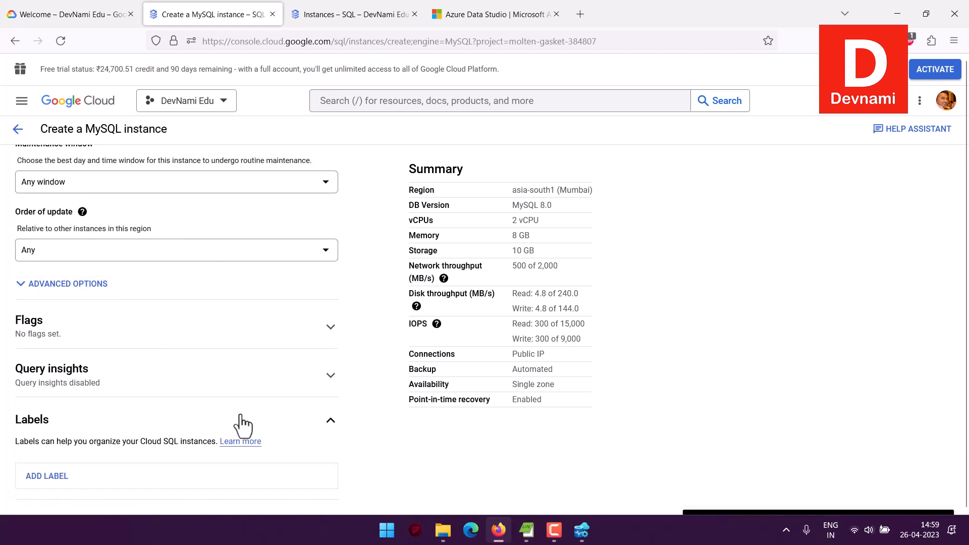
scroll(240, 415, down, 2)
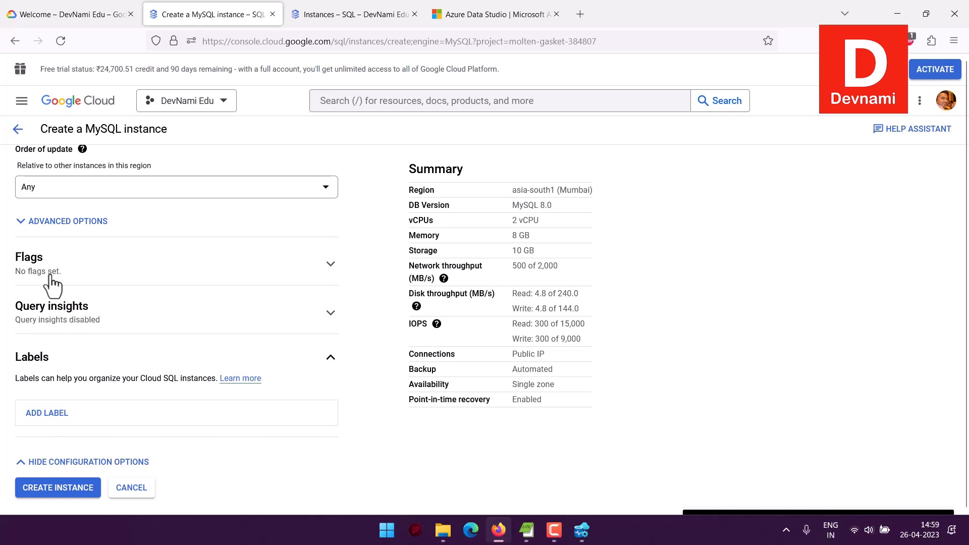
click(331, 267)
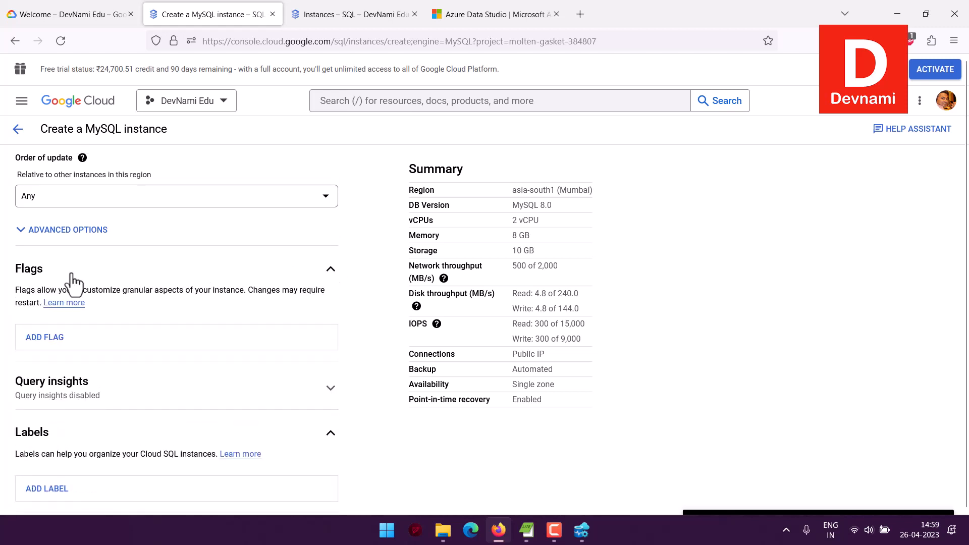
drag(73, 290, 196, 305)
click(186, 300)
click(331, 268)
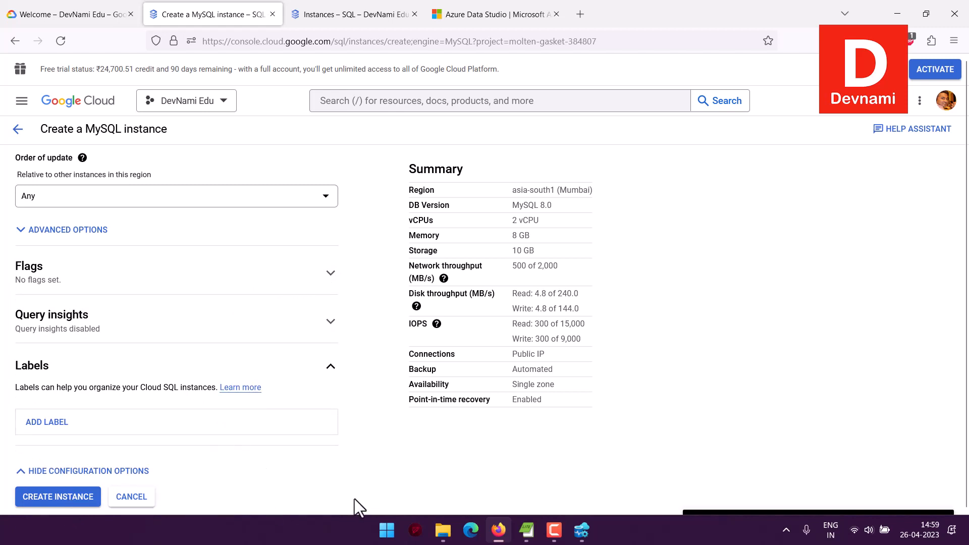
Step: Close the MySQL instance creation page and open the overview of the existing devmysql instance
click(314, 17)
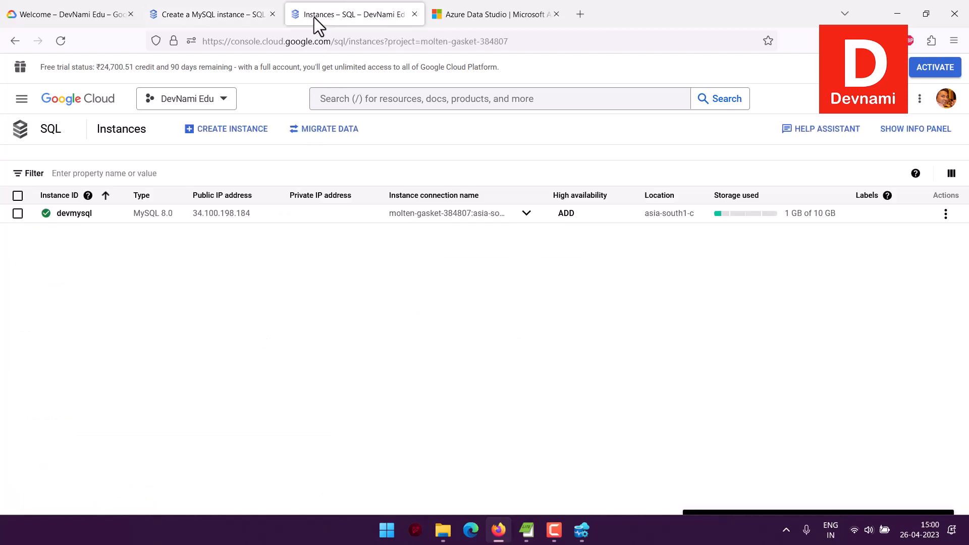
click(272, 14)
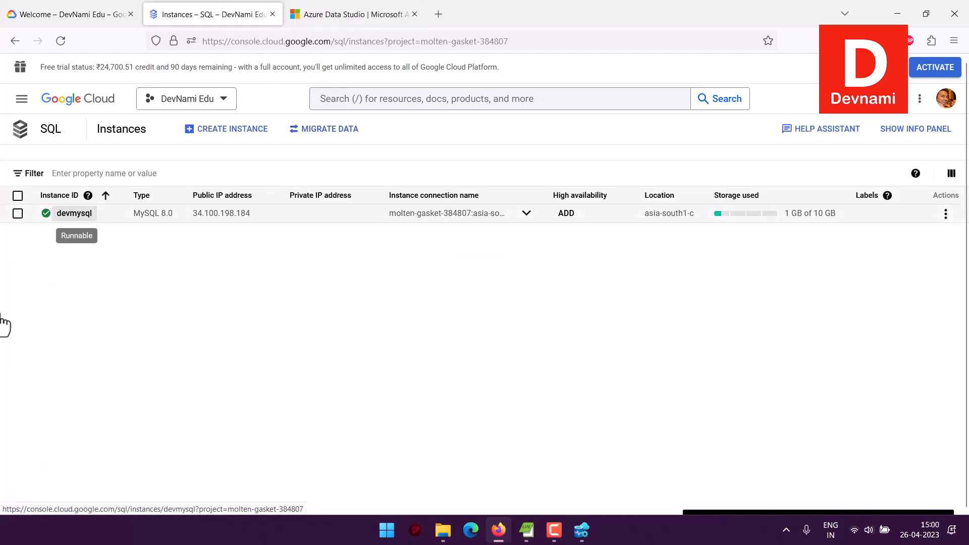
click(74, 213)
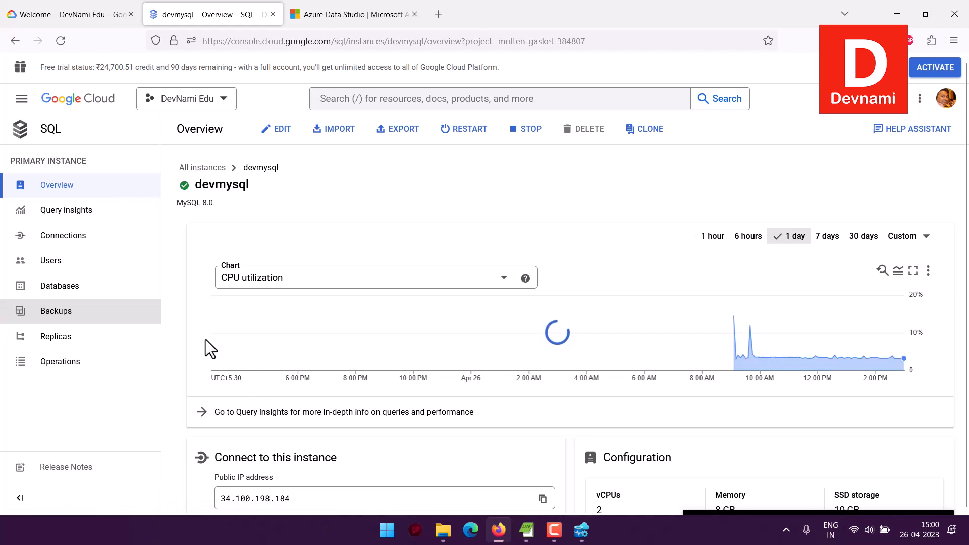
scroll(176, 331, down, 3)
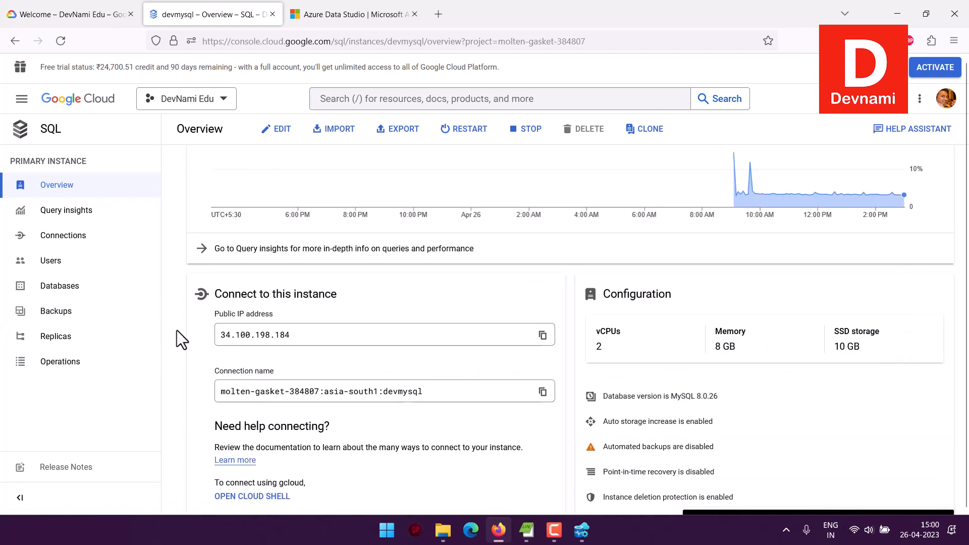
Step: Review the devmysql connection summary and its security settings for SSL encryption, server certificates and client certificates
click(108, 242)
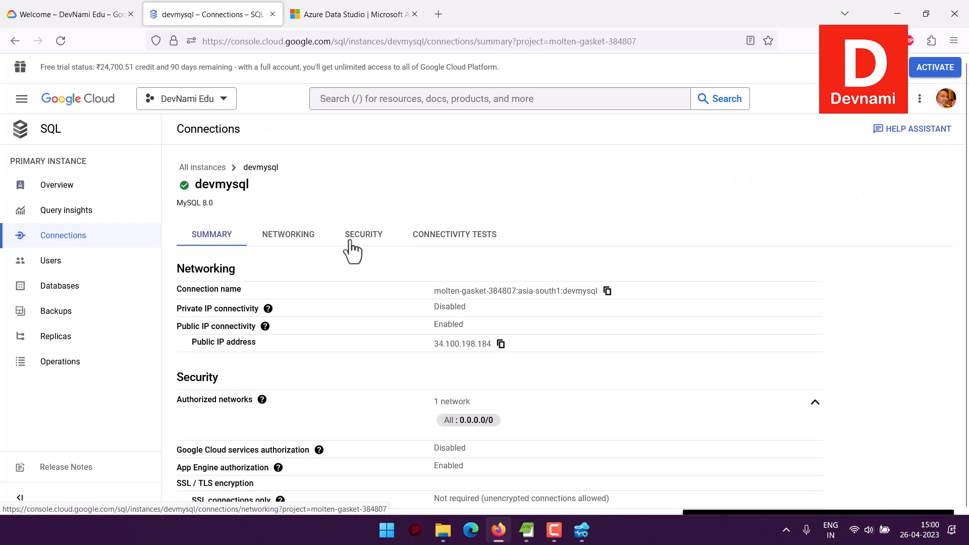
click(352, 241)
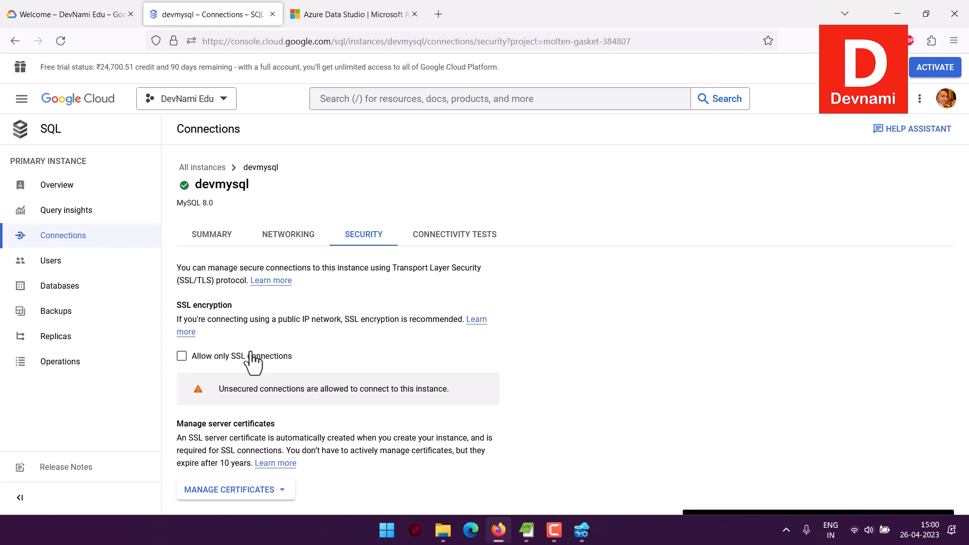
scroll(269, 349, down, 1)
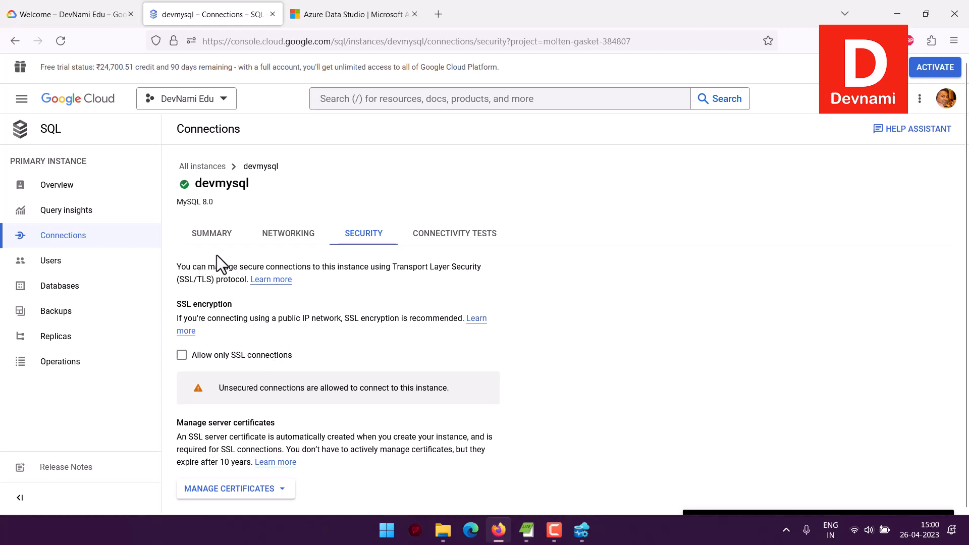
scroll(304, 269, down, 2)
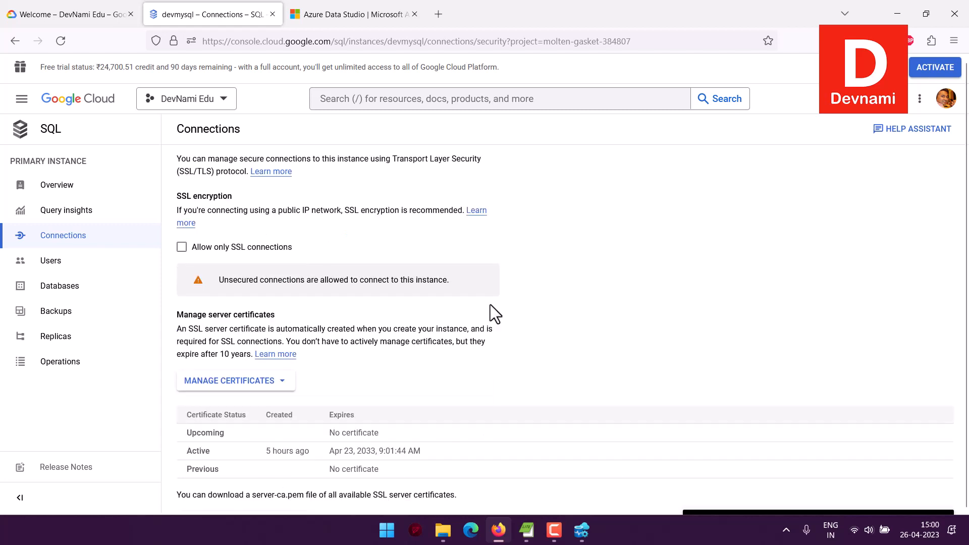
scroll(519, 308, down, 5)
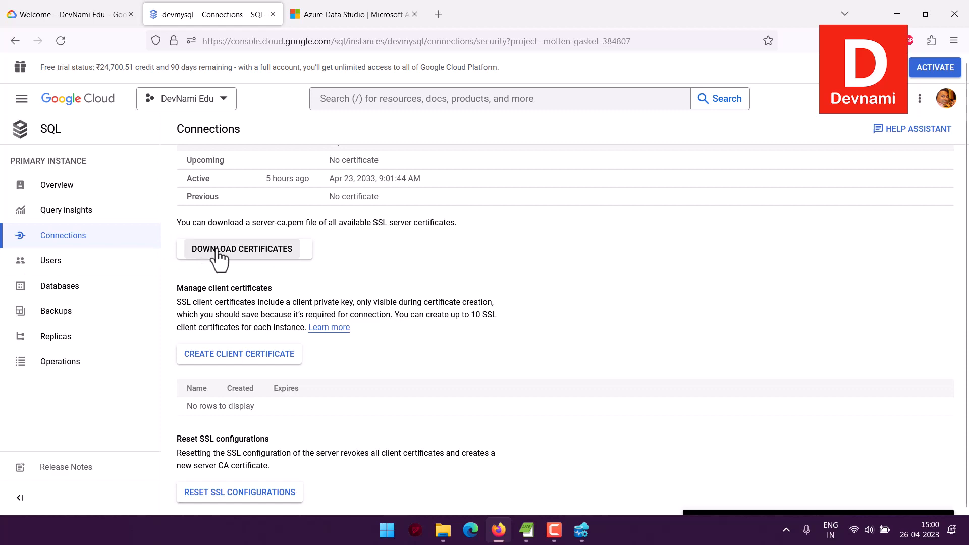
scroll(475, 282, up, 8)
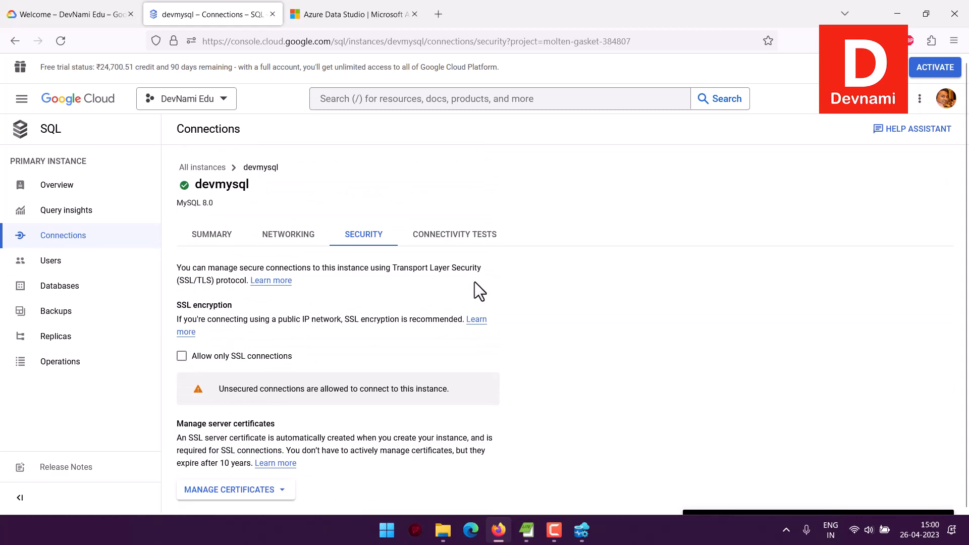
Step: Show the details of the authorized network All in the devmysql networking settings
click(280, 233)
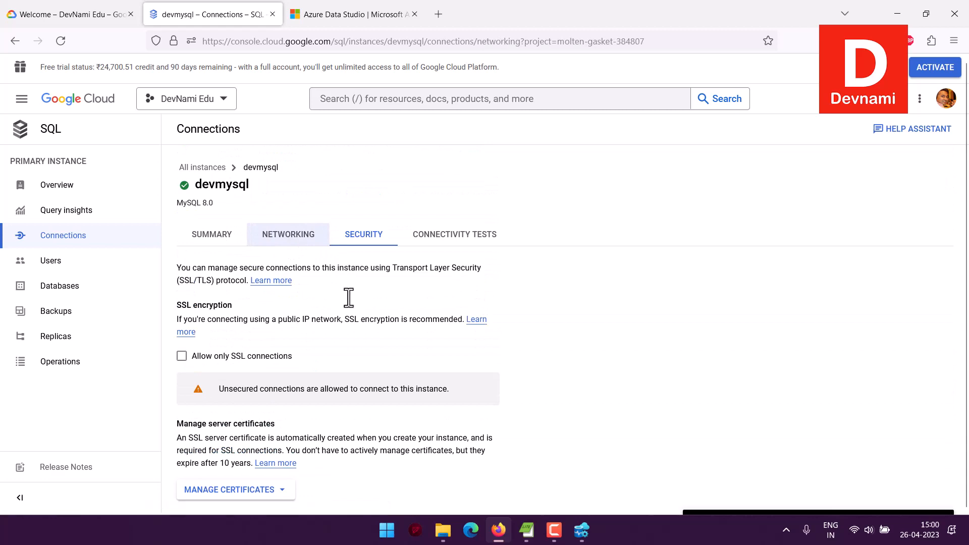
scroll(347, 296, down, 3)
click(206, 318)
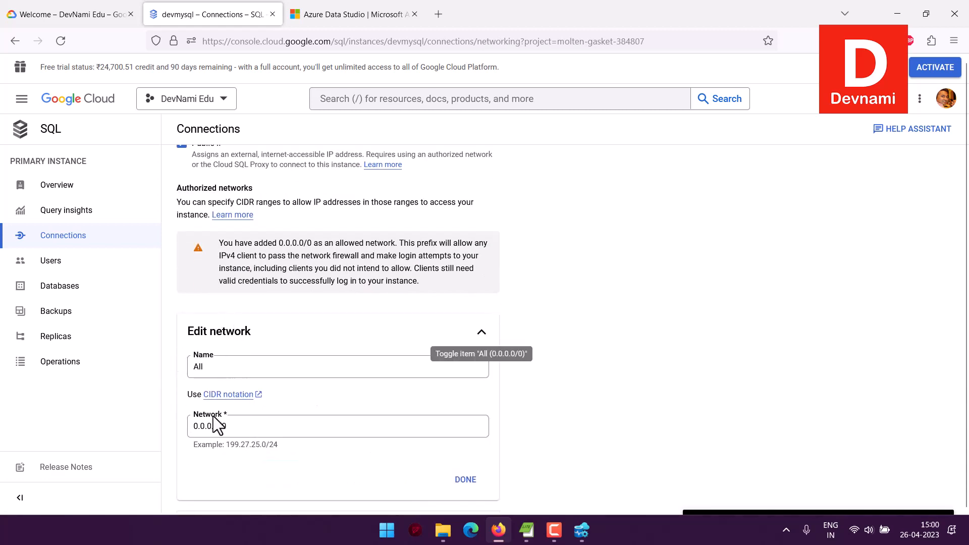
Step: Copy the devmysql instance's public IP address from its overview page
scroll(217, 419, down, 3)
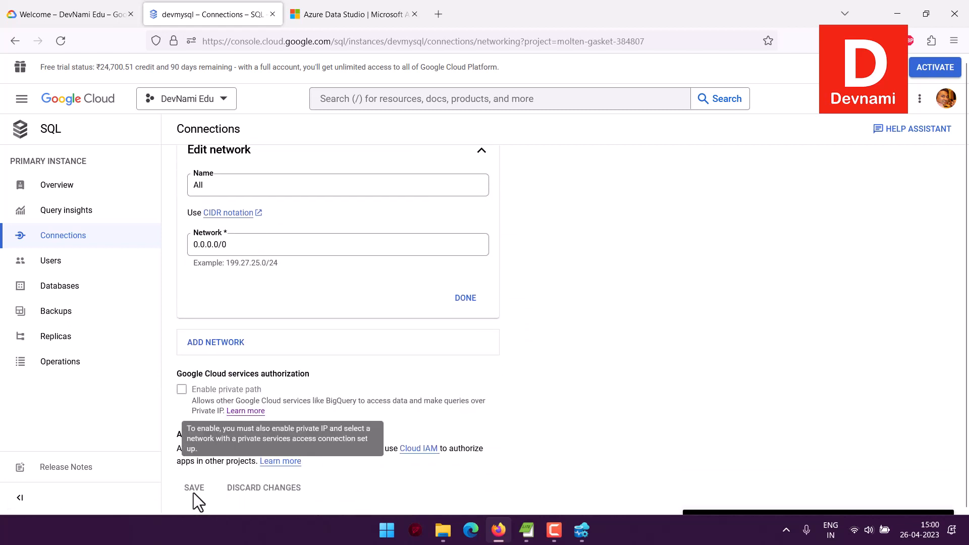
click(51, 187)
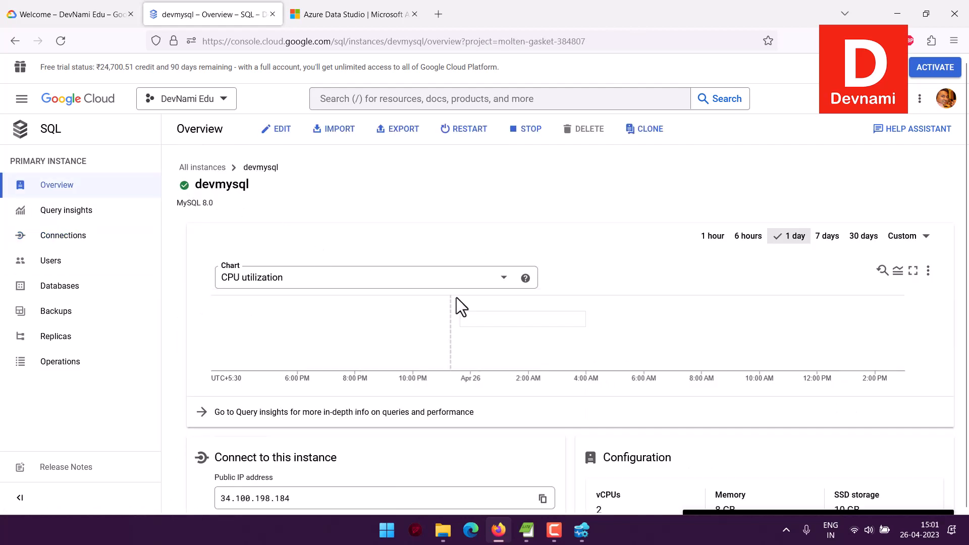
scroll(456, 298, down, 4)
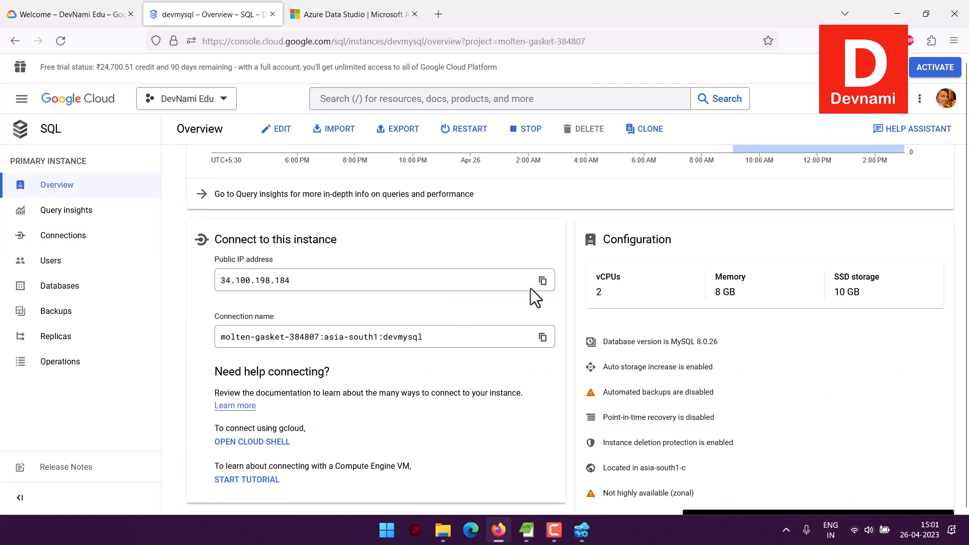
click(543, 282)
Step: Switch to Azure Data Studio and start a new connection with MySQL as the connection type
click(582, 530)
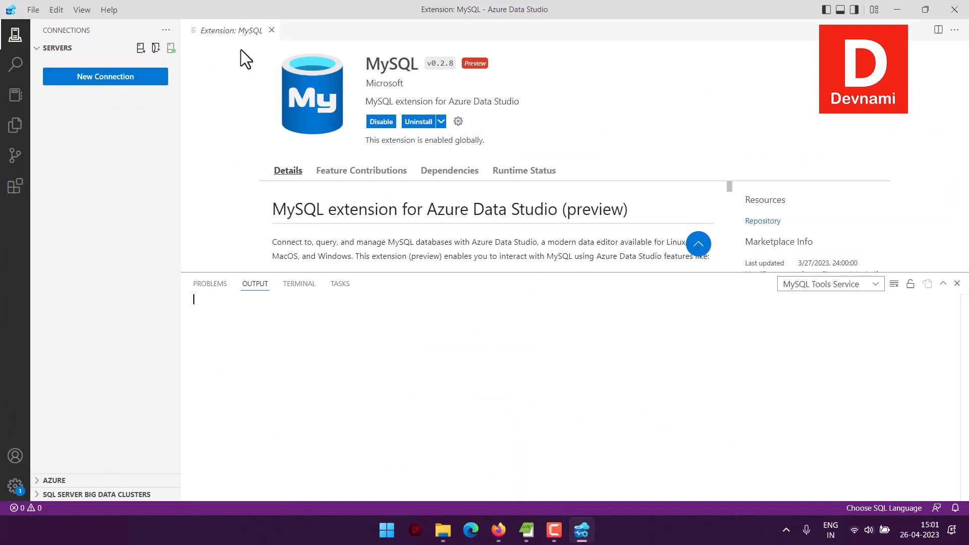
click(119, 79)
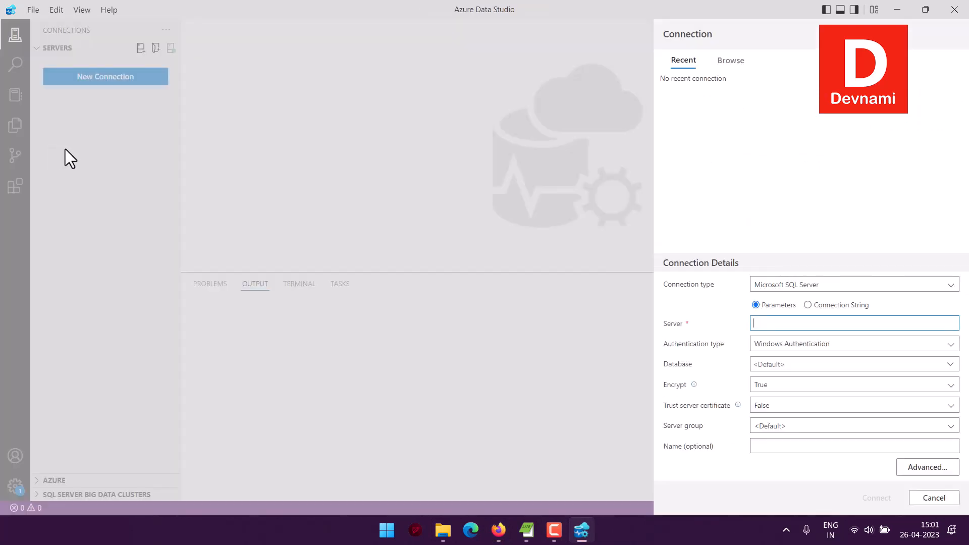
click(807, 287)
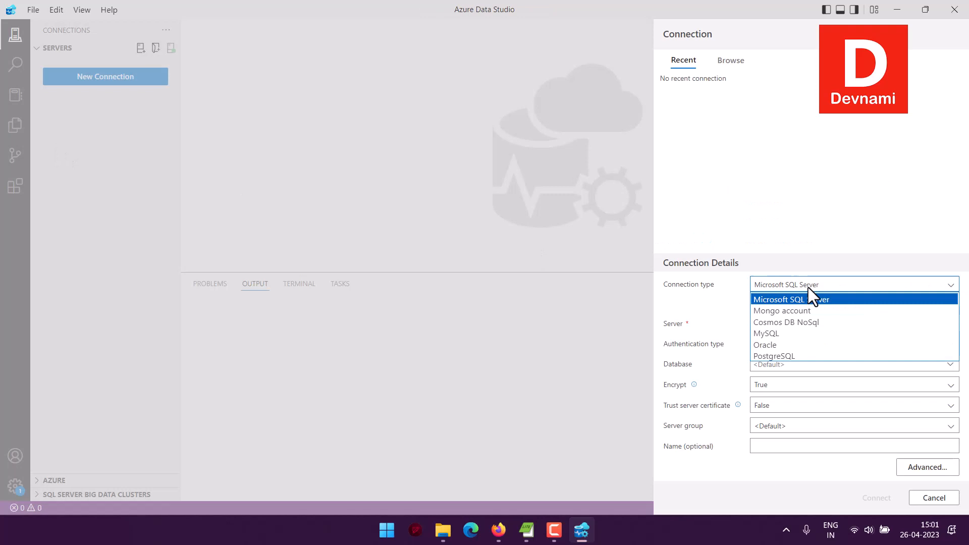
click(785, 337)
Step: Set the server name to the copied IP address 34.100.198.184 and the user name to root
click(769, 308)
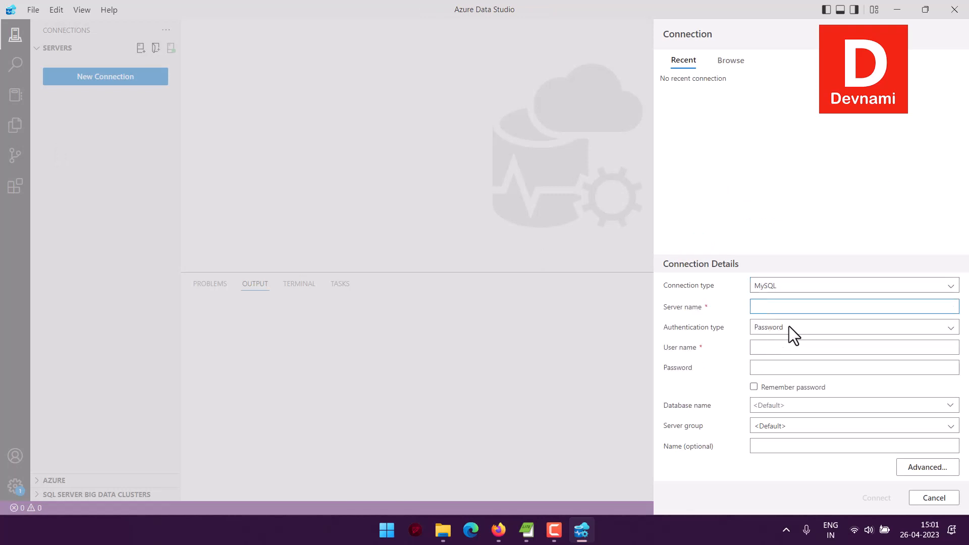
key(ctrl+v)
click(781, 347)
text(root)
Step: Enter the database account password in the connection details
click(769, 370)
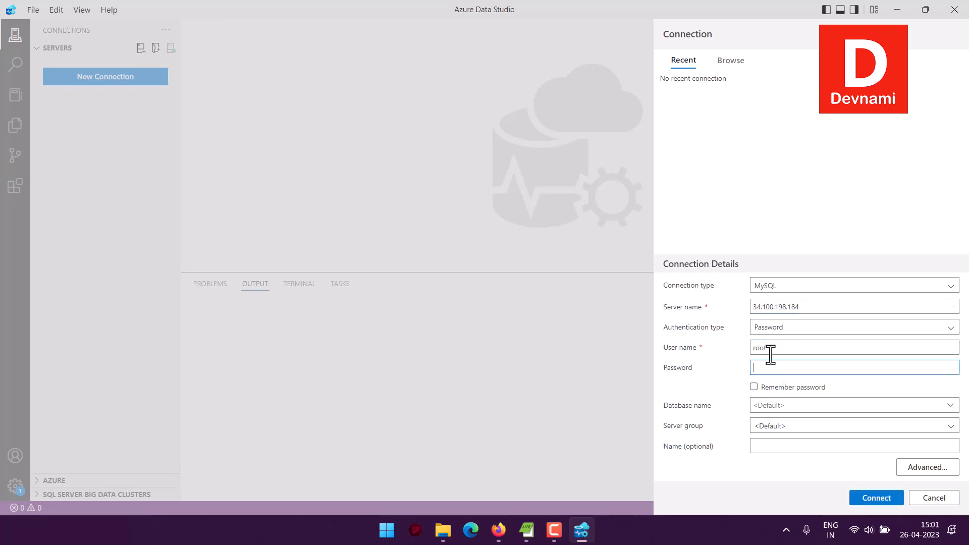
click(874, 529)
click(791, 367)
key(ctrl+v)
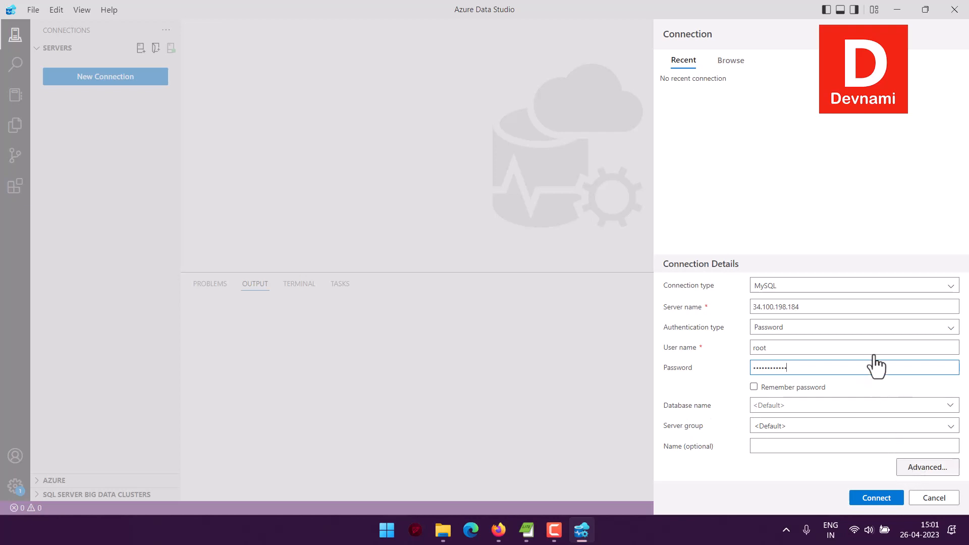
Step: Open the connection's advanced properties and look up the server CA certificate file on the Data (D:) drive in File Explorer
click(928, 467)
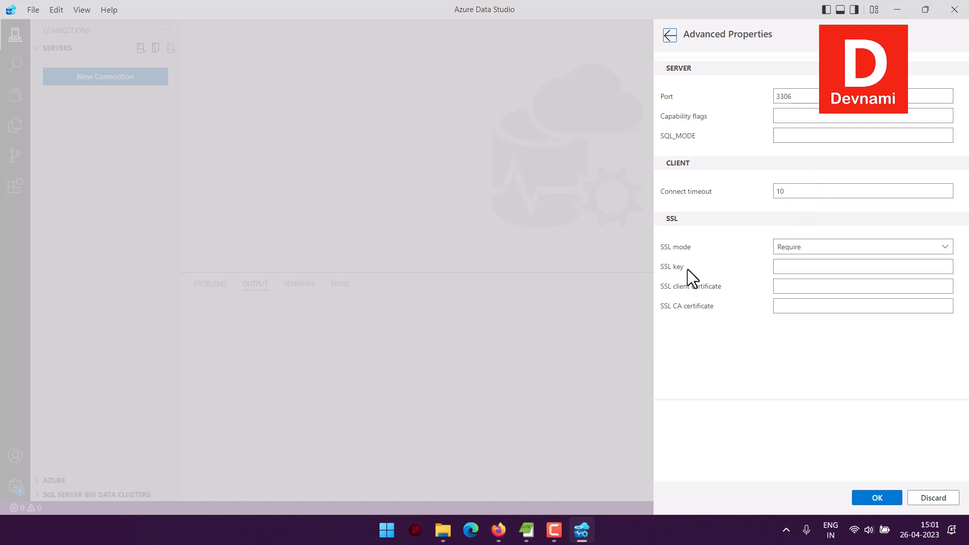
click(806, 308)
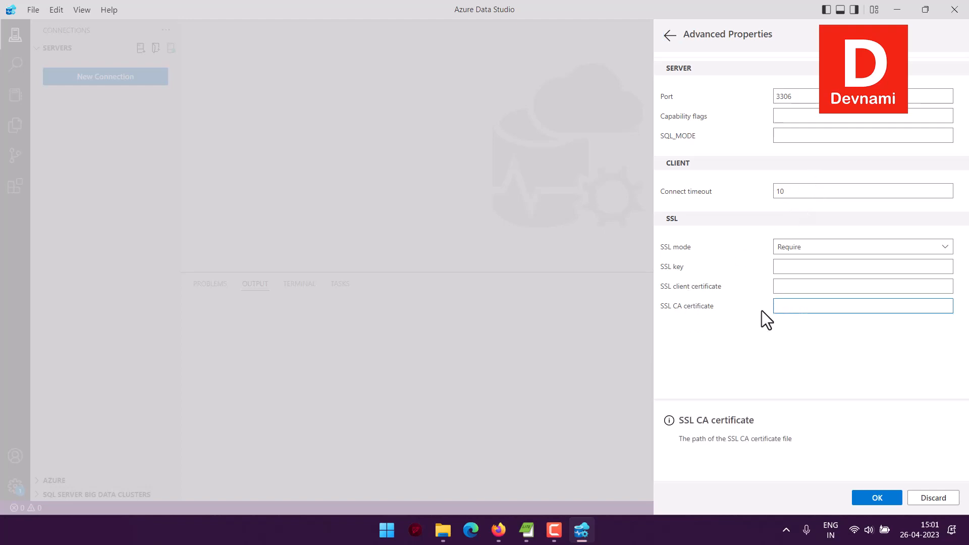
mouse_move(455, 543)
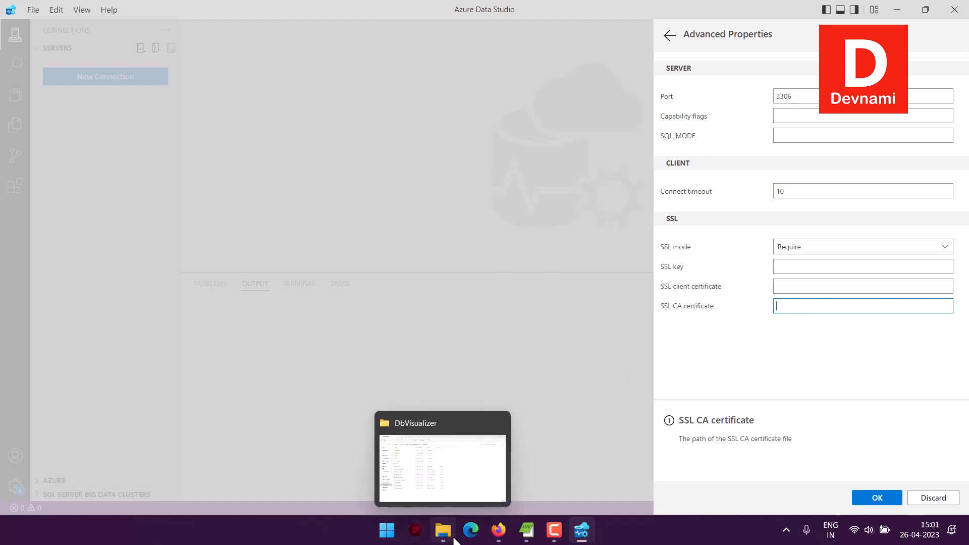
click(451, 539)
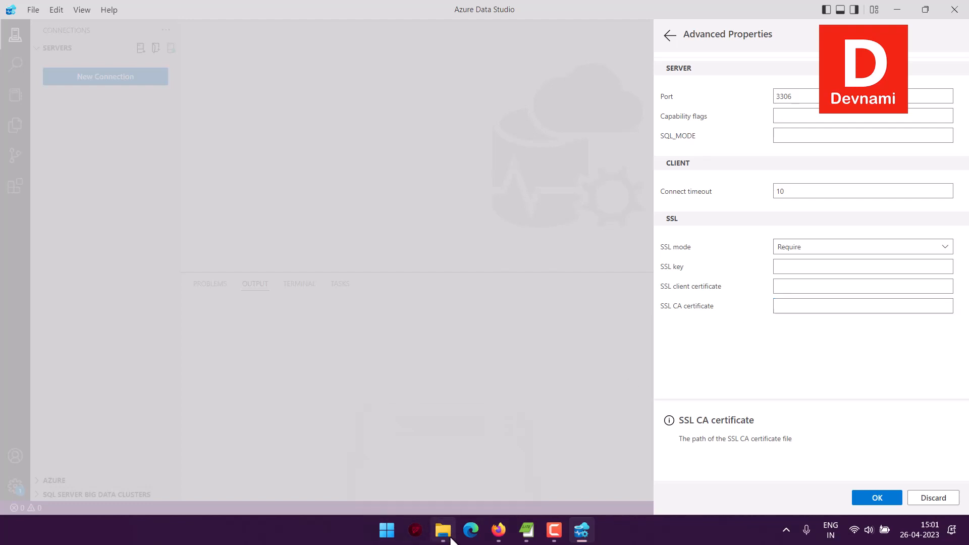
click(9, 364)
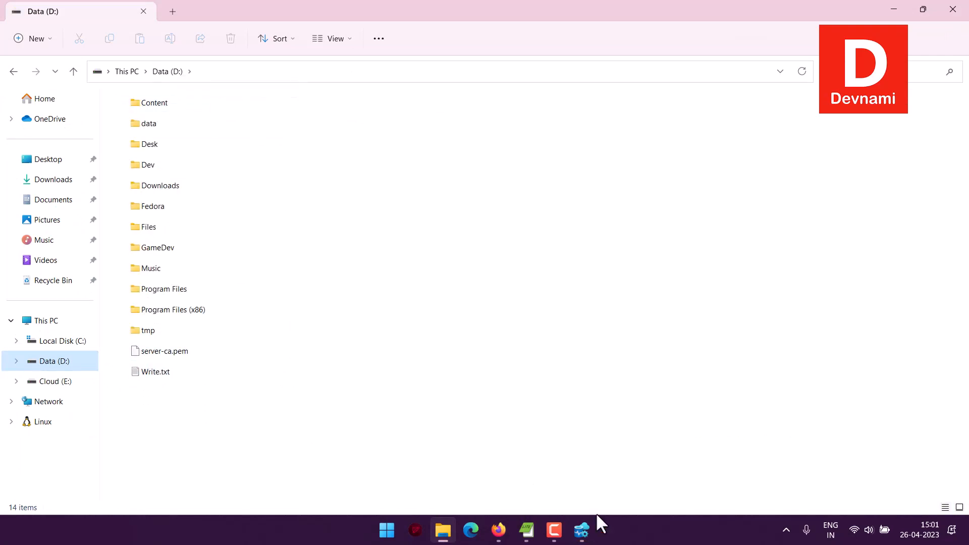
Step: Back in Azure Data Studio, set the SSL CA certificate path to D:\server-ca.pem and connect to the MySQL server
click(589, 527)
click(779, 304)
text(D:\)
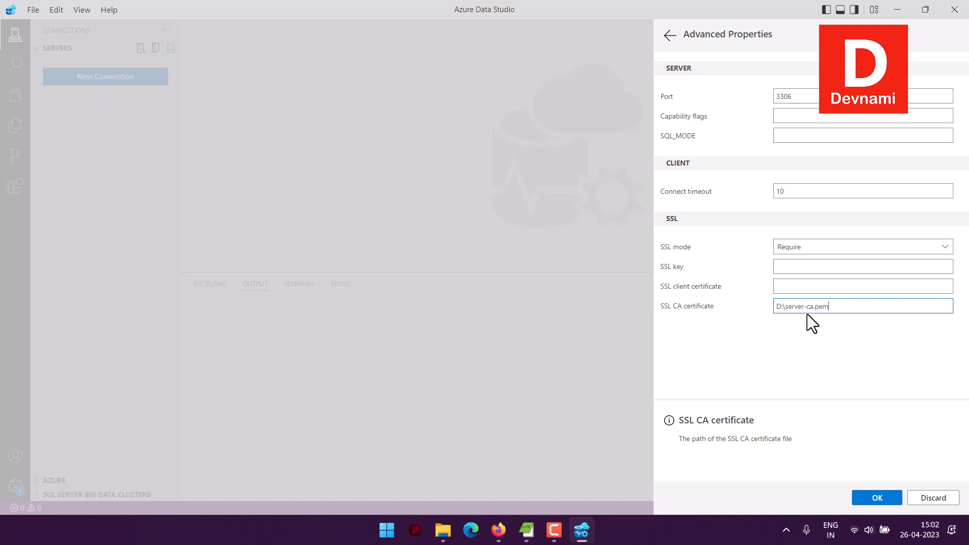
text(server-ca.pem)
click(878, 498)
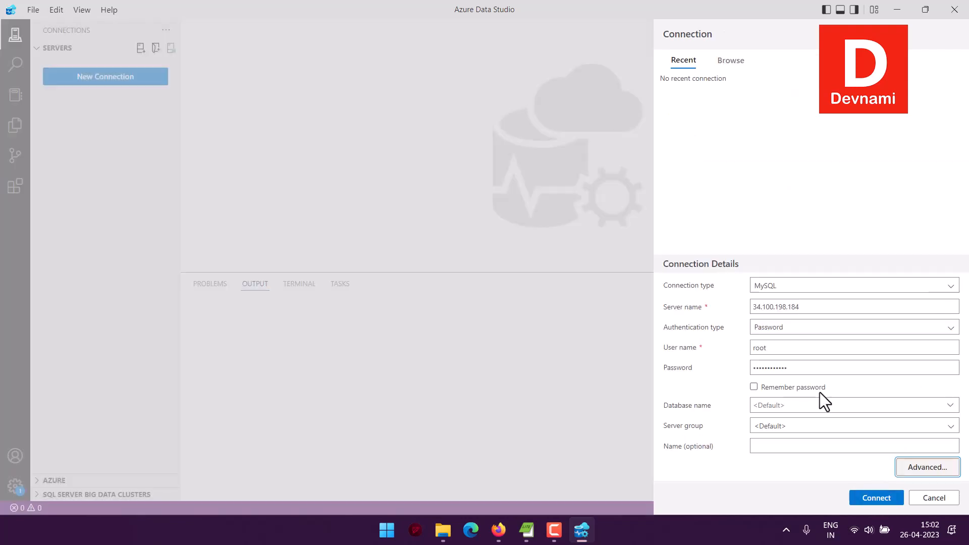
click(865, 499)
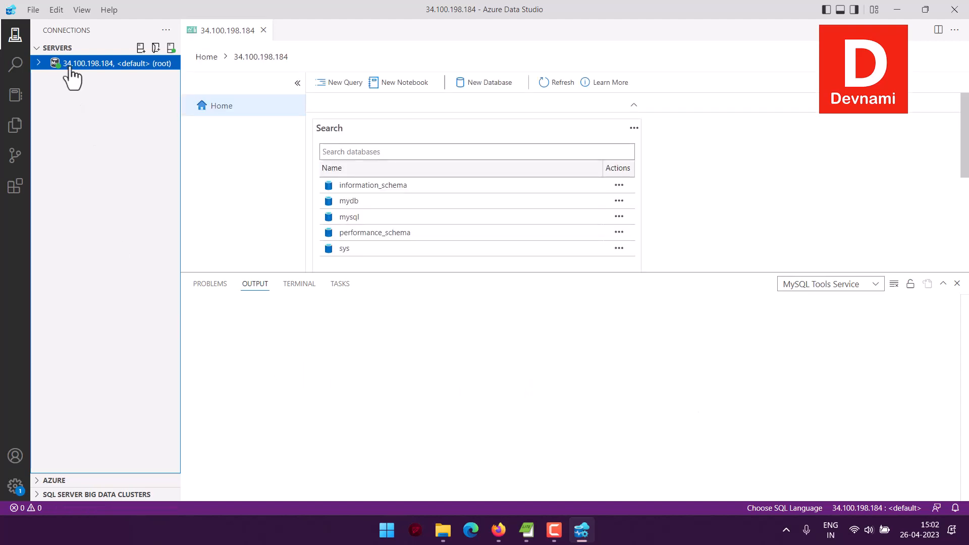
Step: Query the top 1000 rows of the people table in the mydb database and enlarge the results area
click(39, 63)
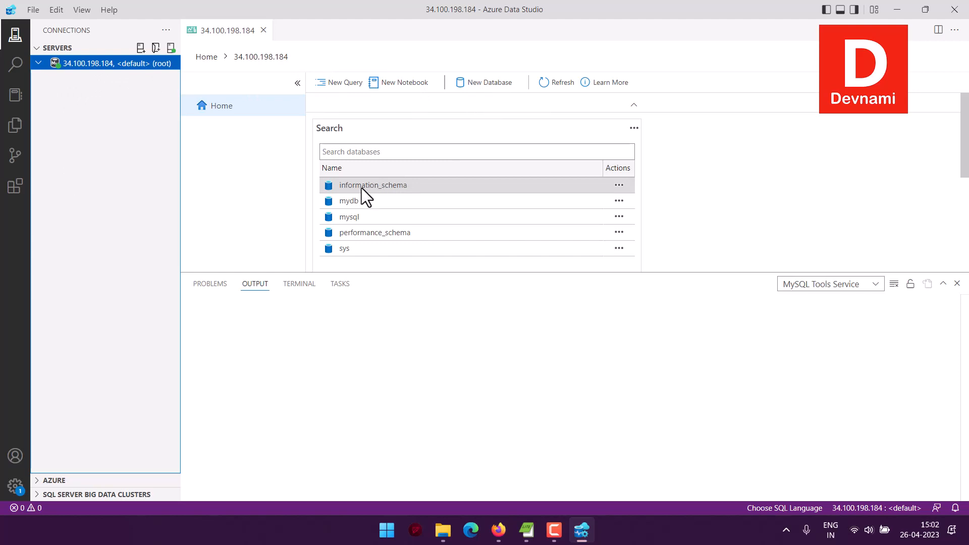
double_click(344, 201)
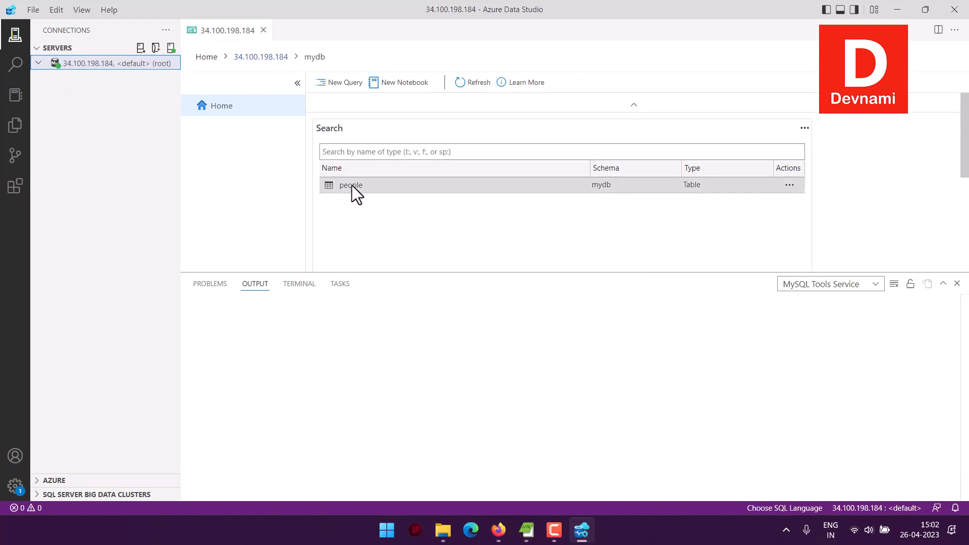
click(352, 186)
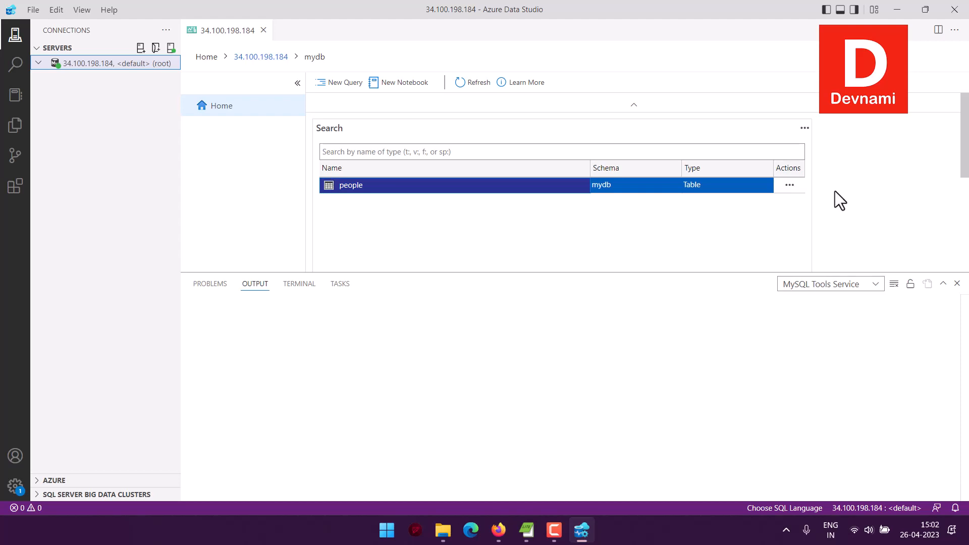
click(791, 186)
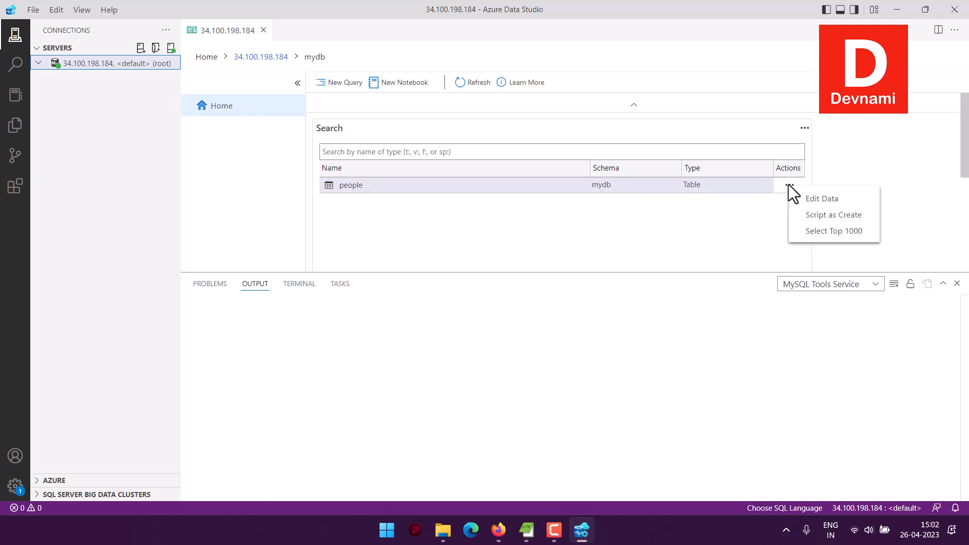
click(242, 167)
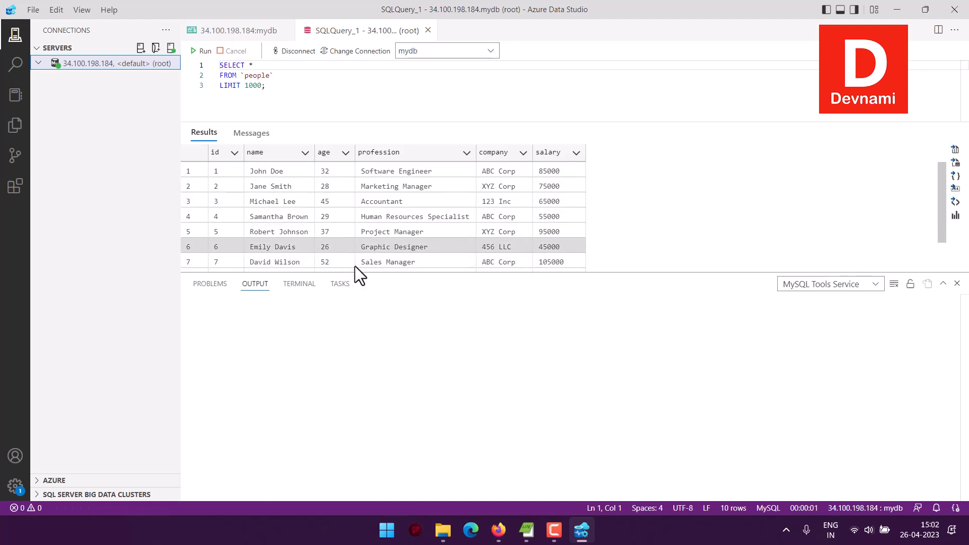
drag(374, 275, 391, 387)
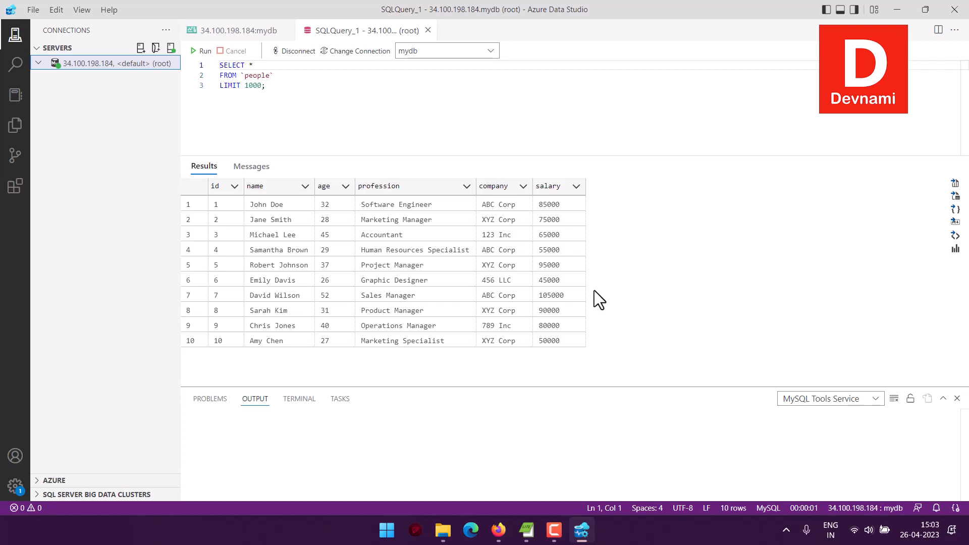
click(281, 85)
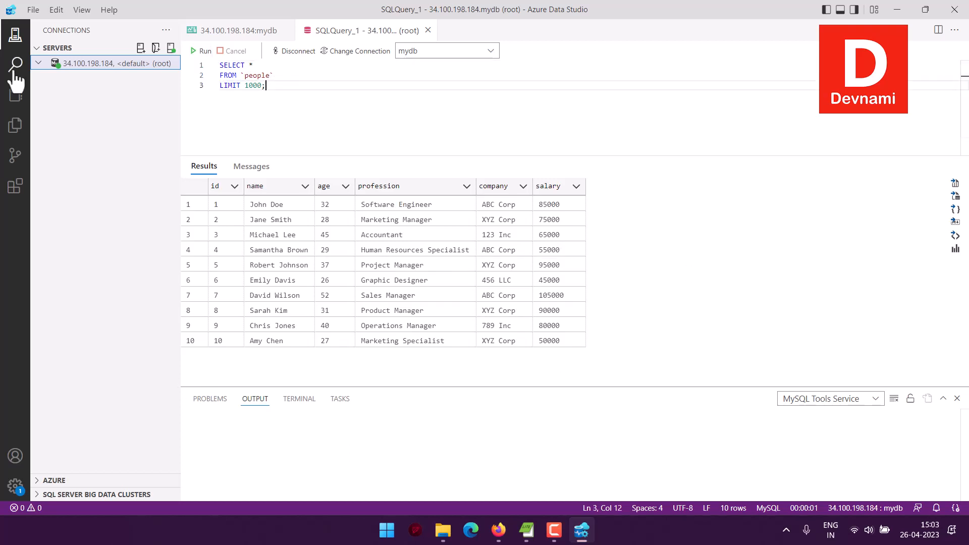
Step: Examine the actions available for the connected server, including New Database, and dismiss them
right_click(83, 62)
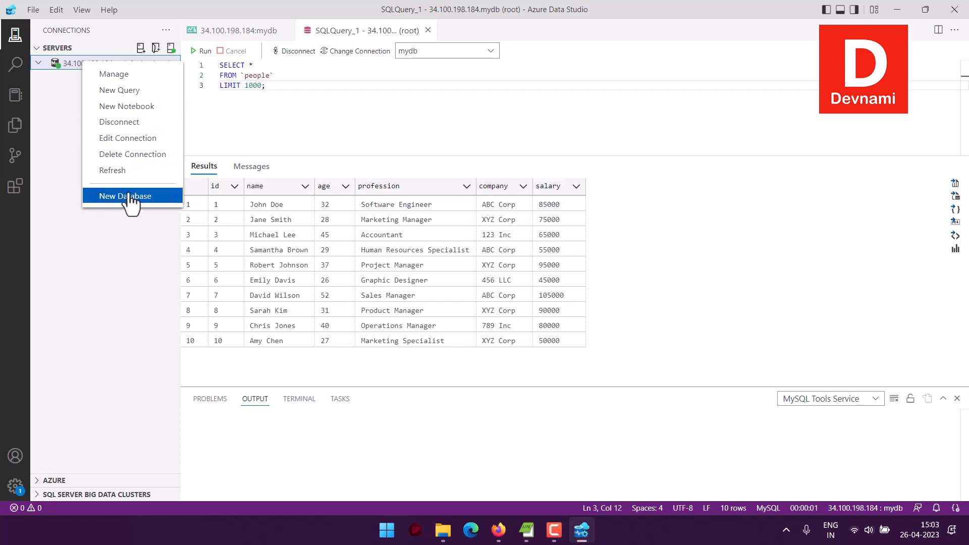
click(470, 137)
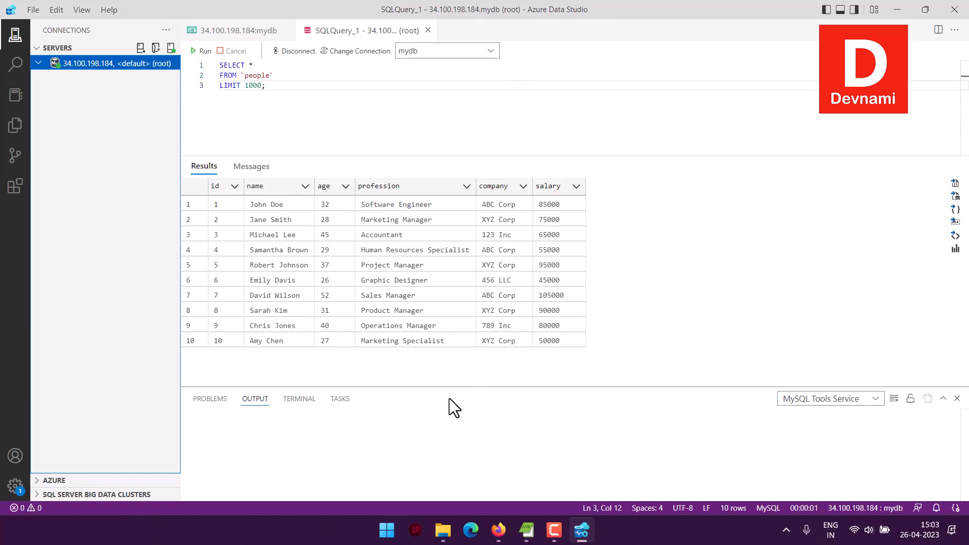
Step: Switch to Firefox and review the devmysql instance's overview, including its CPU utilization chart
click(499, 529)
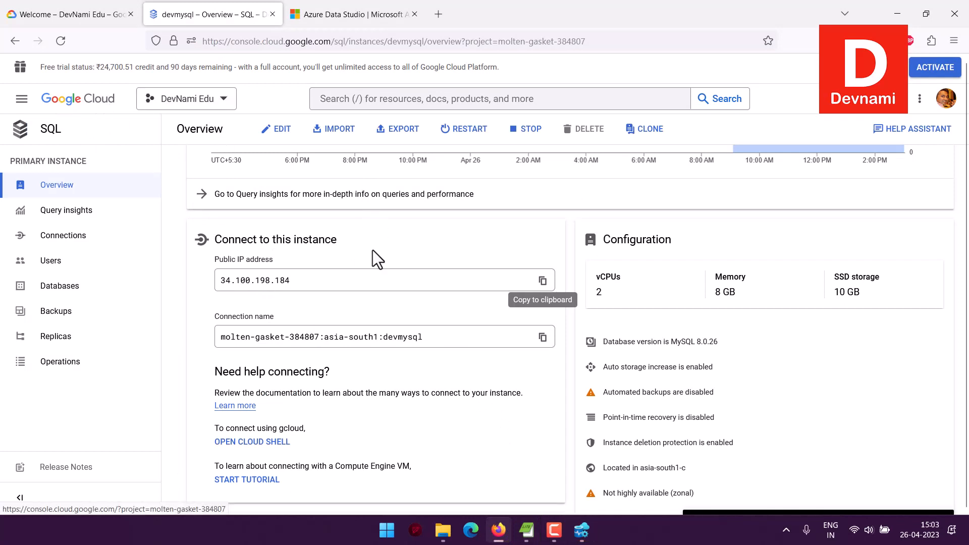
scroll(374, 251, up, 4)
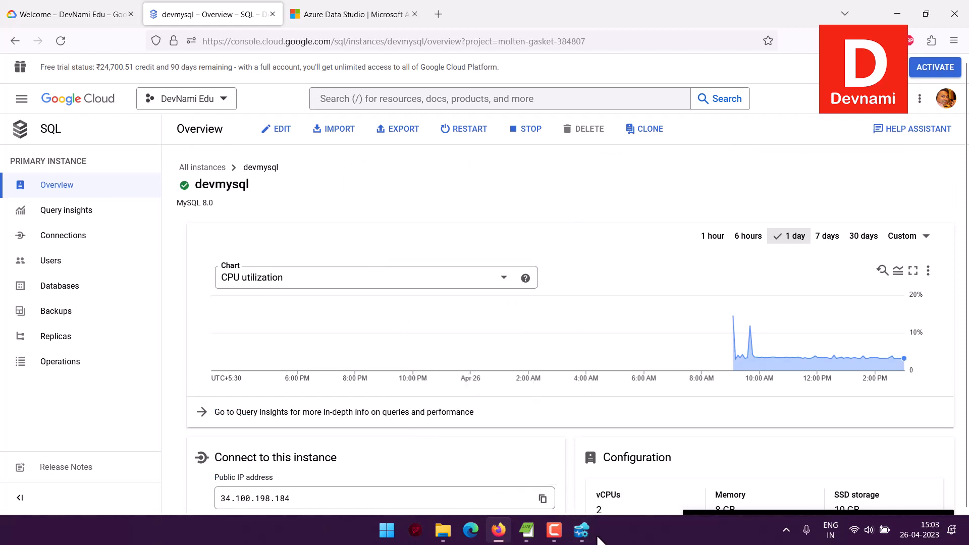
mouse_move(592, 523)
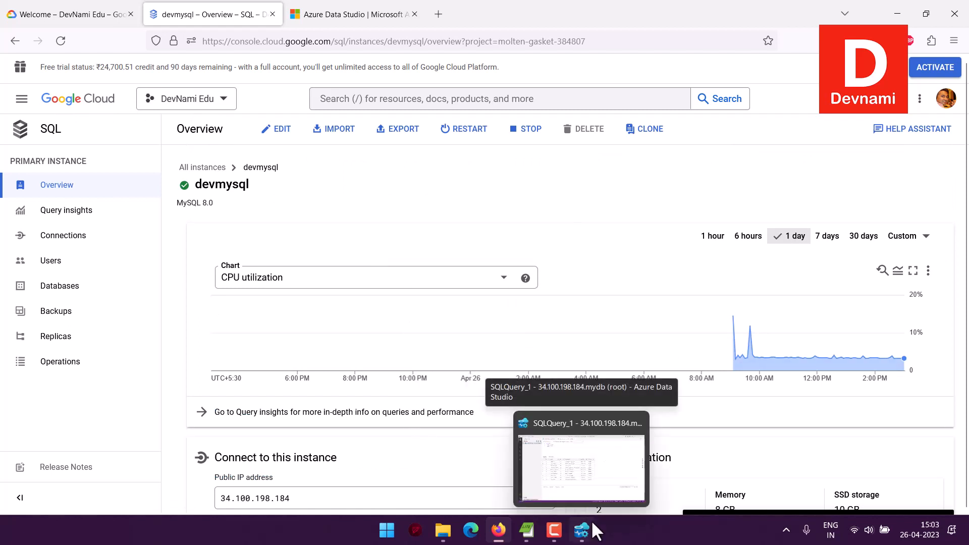